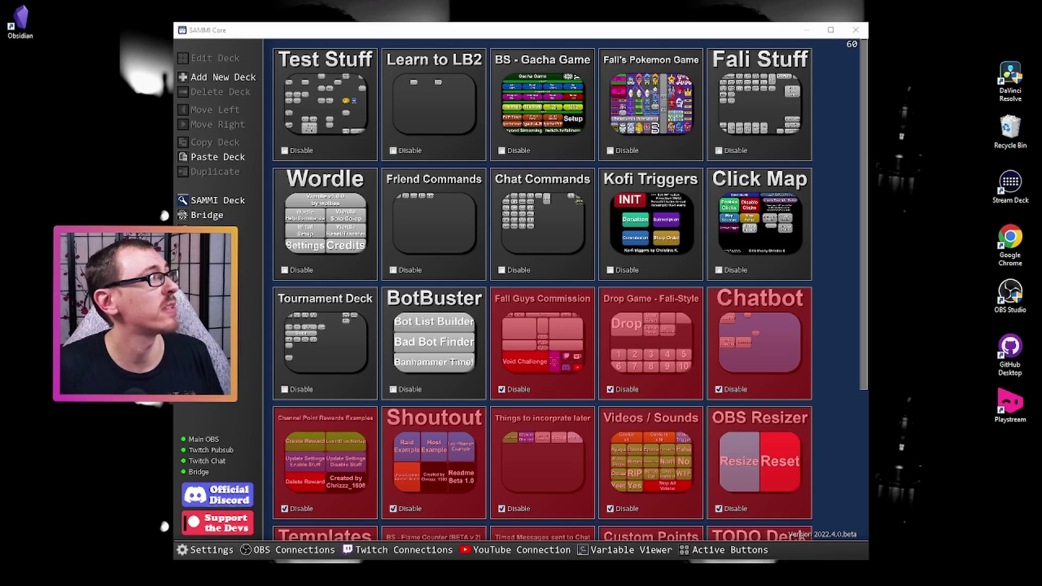
Look through patch notes.txt in Notepad from the new features to the known bugs, and move the window off this screen.
{"action": "key", "text": "alt+Tab"}
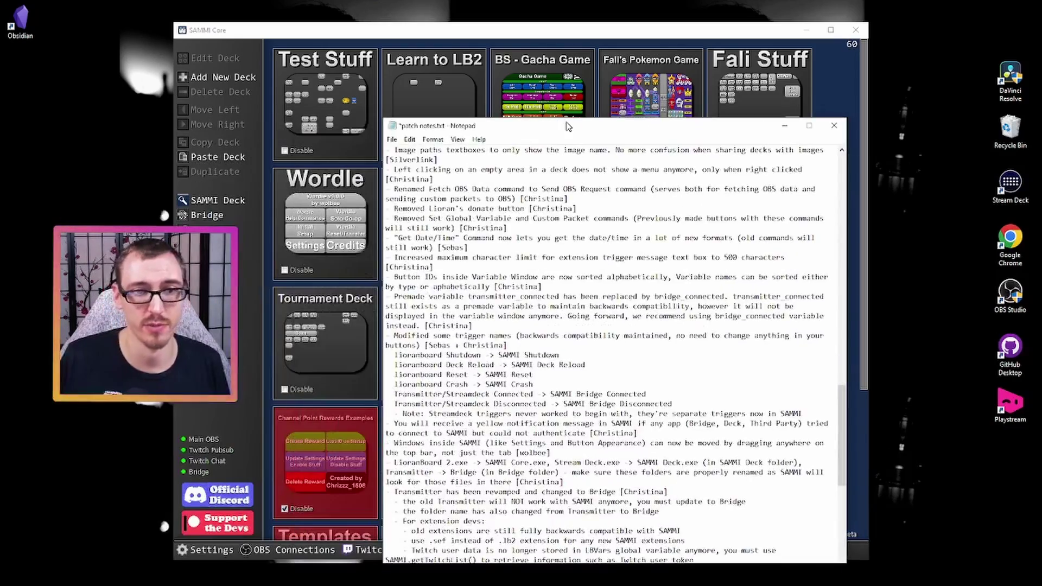
{"action": "scroll", "coordinate": [640, 96], "scroll_direction": "up", "scroll_amount": 15}
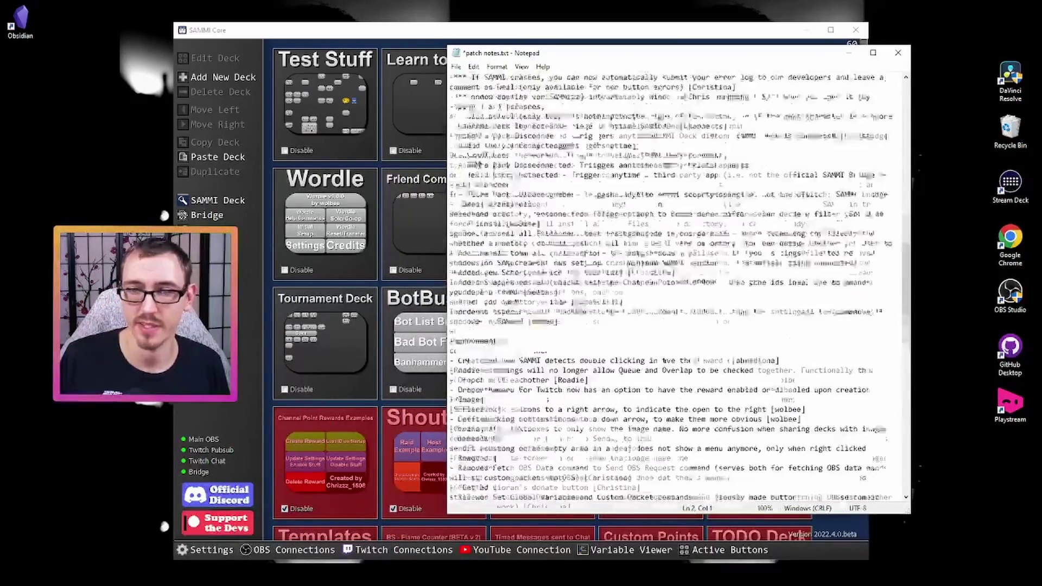
{"action": "scroll", "coordinate": [654, 155], "scroll_direction": "up", "scroll_amount": 10}
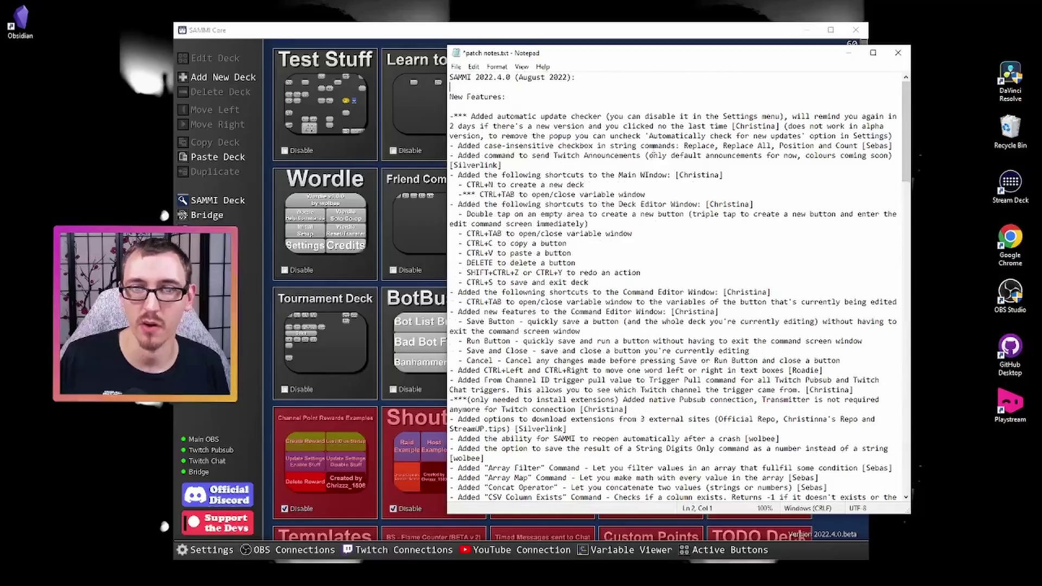
{"action": "scroll", "coordinate": [654, 147], "scroll_direction": "down", "scroll_amount": 20}
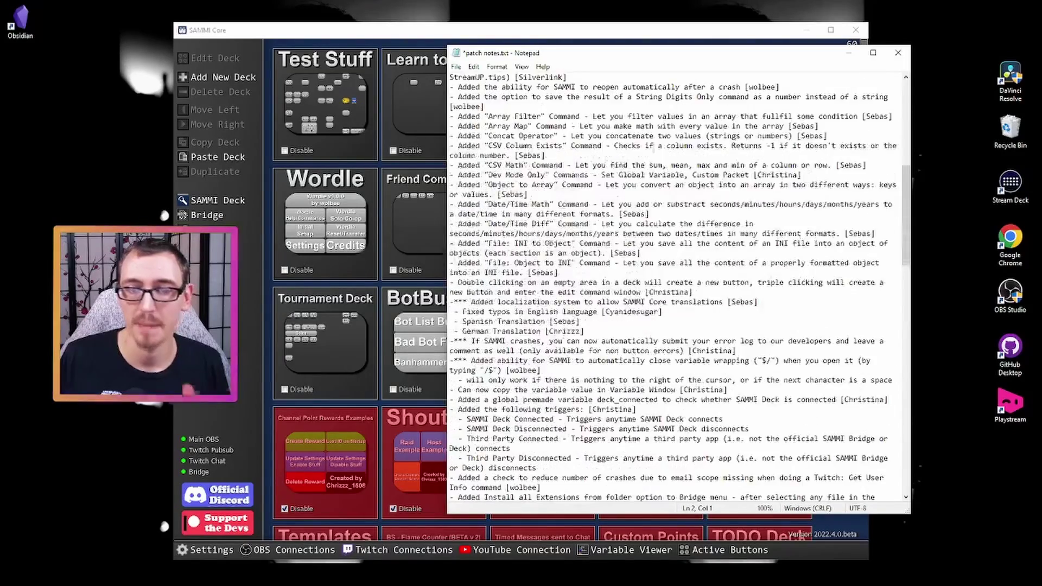
{"action": "scroll", "coordinate": [653, 148], "scroll_direction": "down", "scroll_amount": 15}
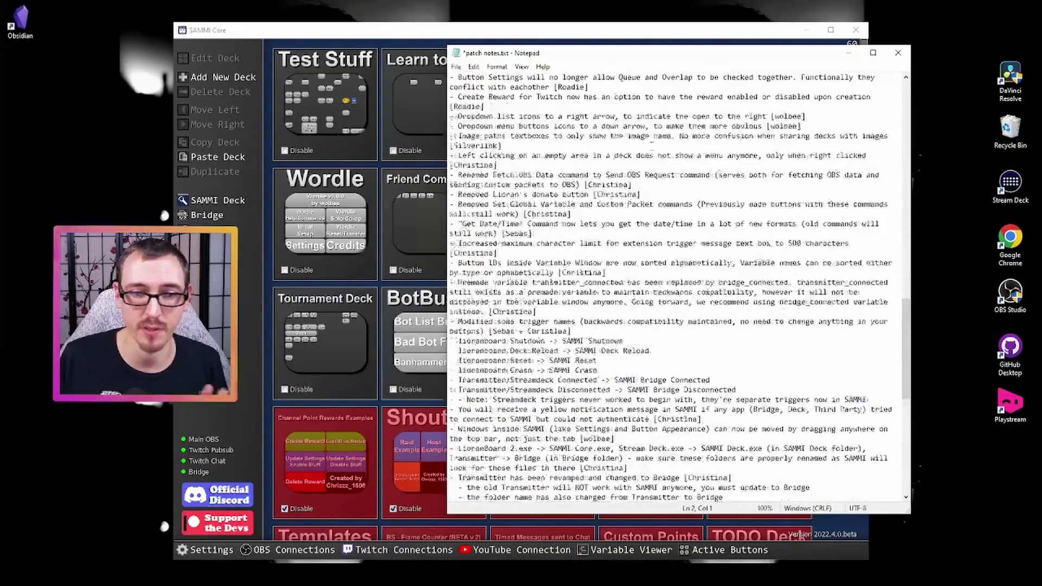
{"action": "scroll", "coordinate": [651, 146], "scroll_direction": "down", "scroll_amount": 11}
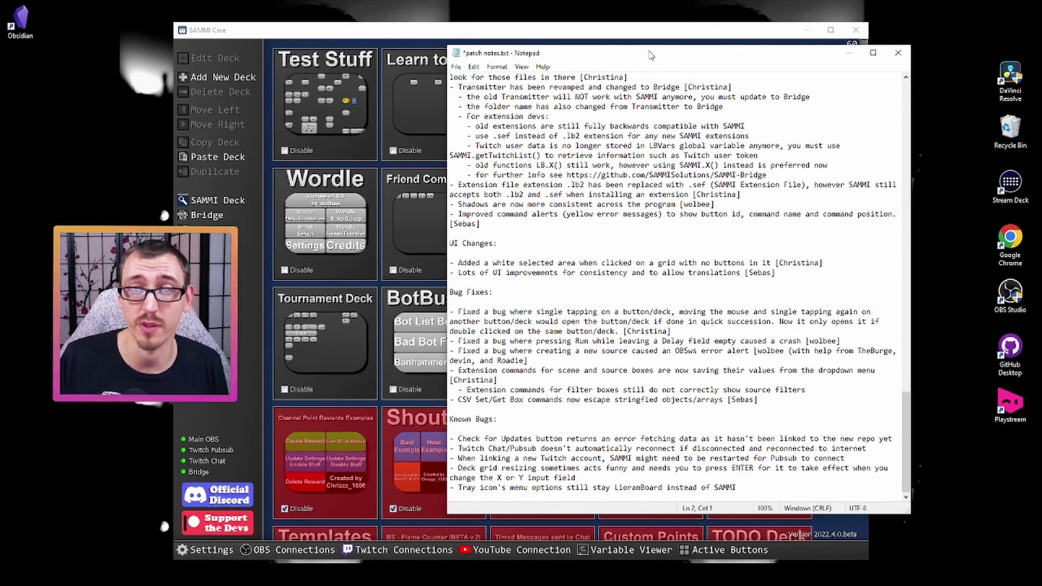
{"action": "left_click_drag", "start_coordinate": [648, 53], "coordinate": [3, 61]}
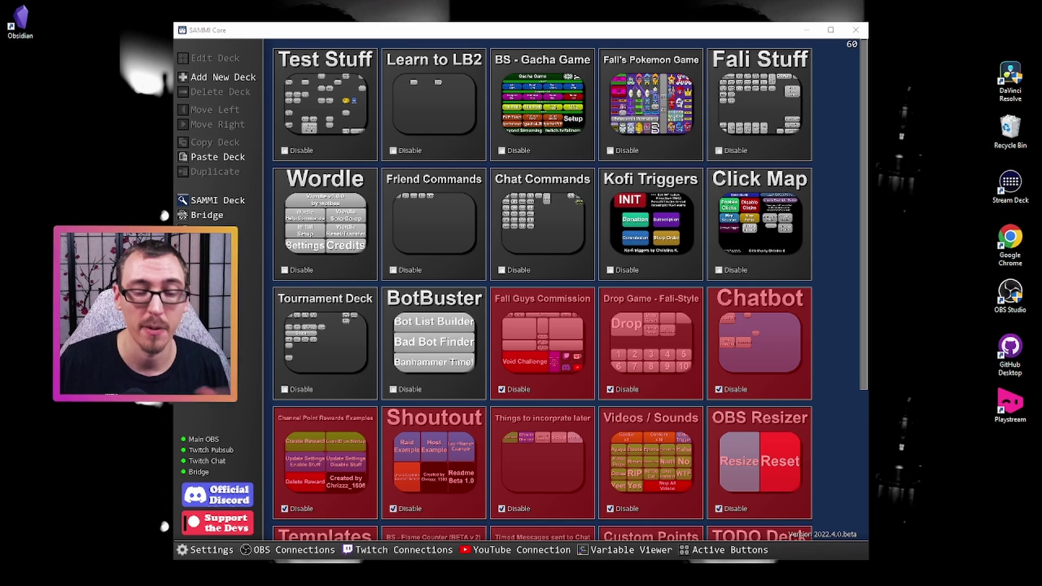
Open the LB2 folder in File Explorer and look through its files.
{"action": "key", "text": "super+e"}
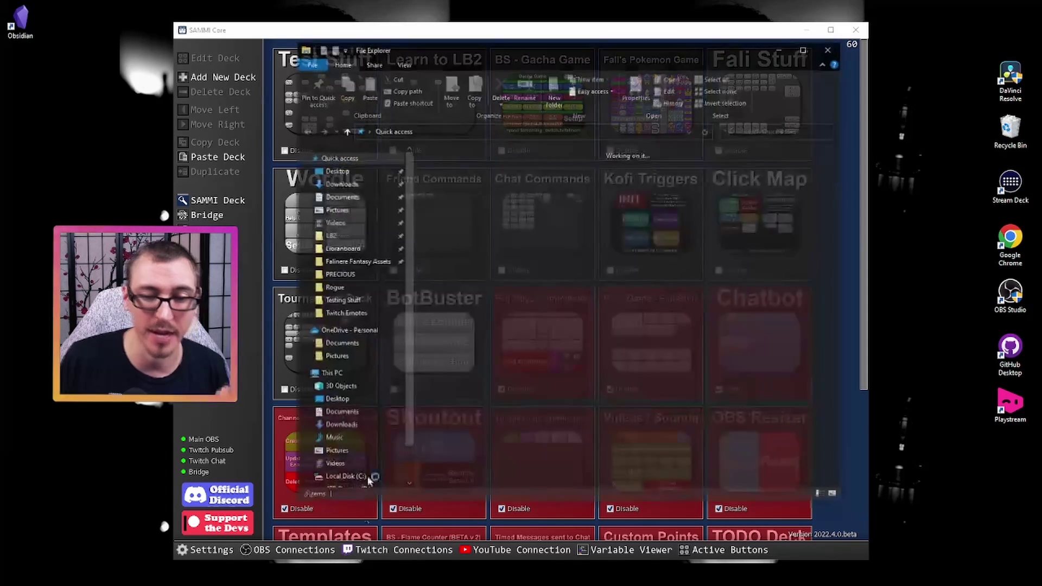
{"action": "left_click", "coordinate": [349, 234]}
{"action": "scroll", "coordinate": [535, 261], "scroll_direction": "down", "scroll_amount": 5}
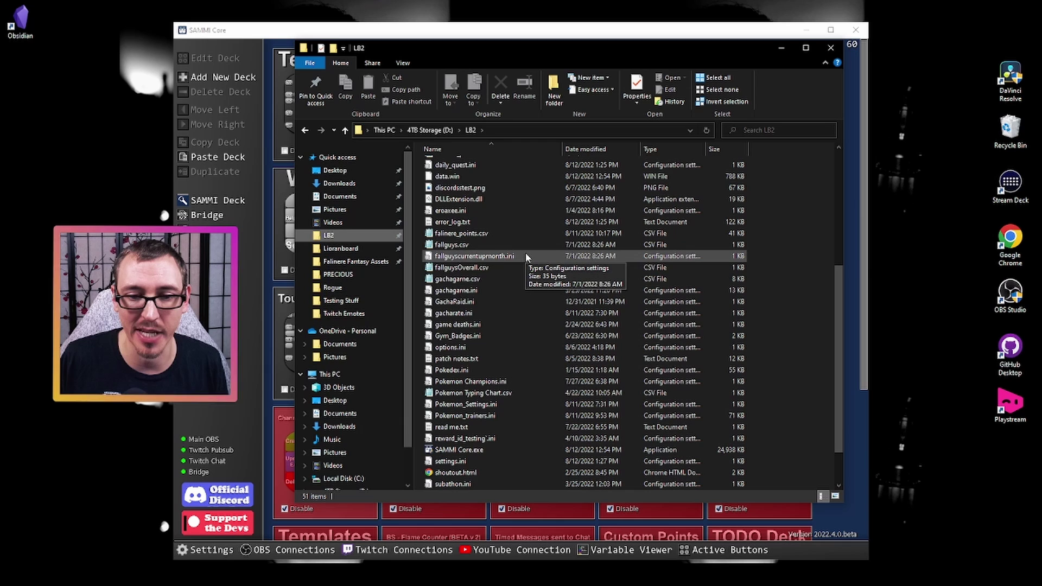
{"action": "scroll", "coordinate": [525, 258], "scroll_direction": "down", "scroll_amount": 1}
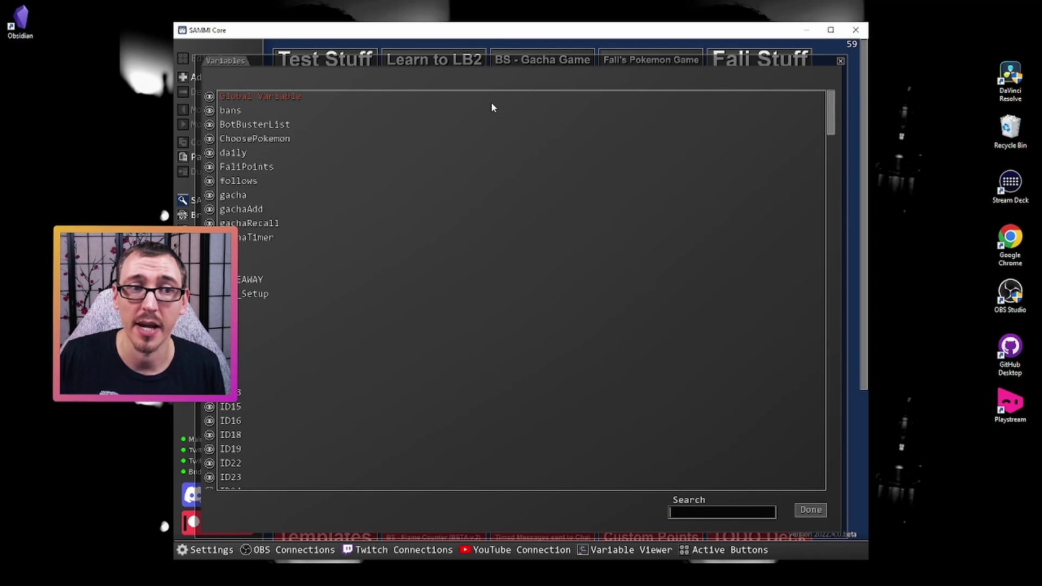
Open the Learn to LB2 deck for editing and view the variable list from within the deck editor.
{"action": "left_click", "coordinate": [840, 61]}
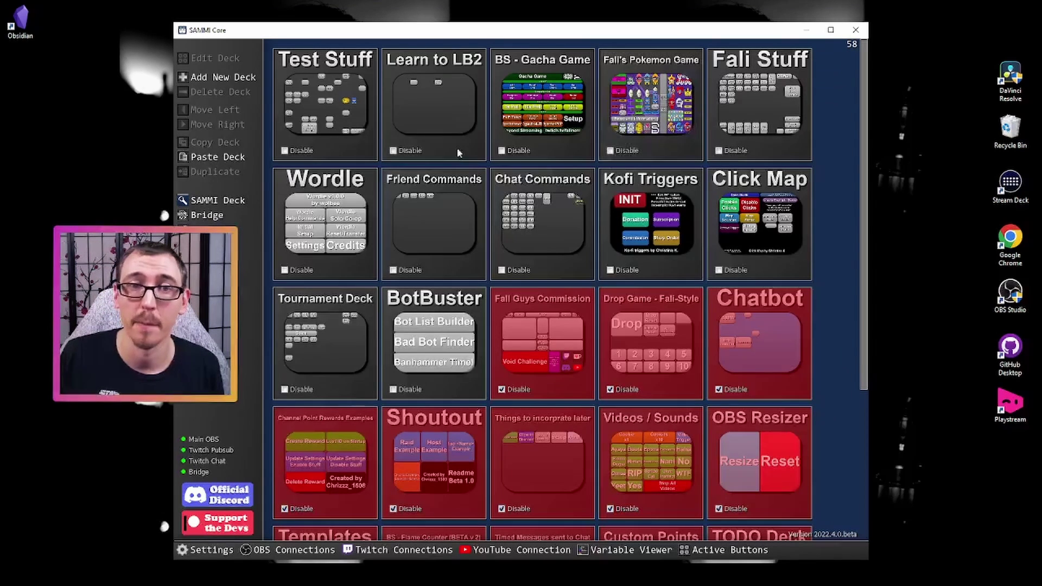
{"action": "double_click", "coordinate": [423, 123]}
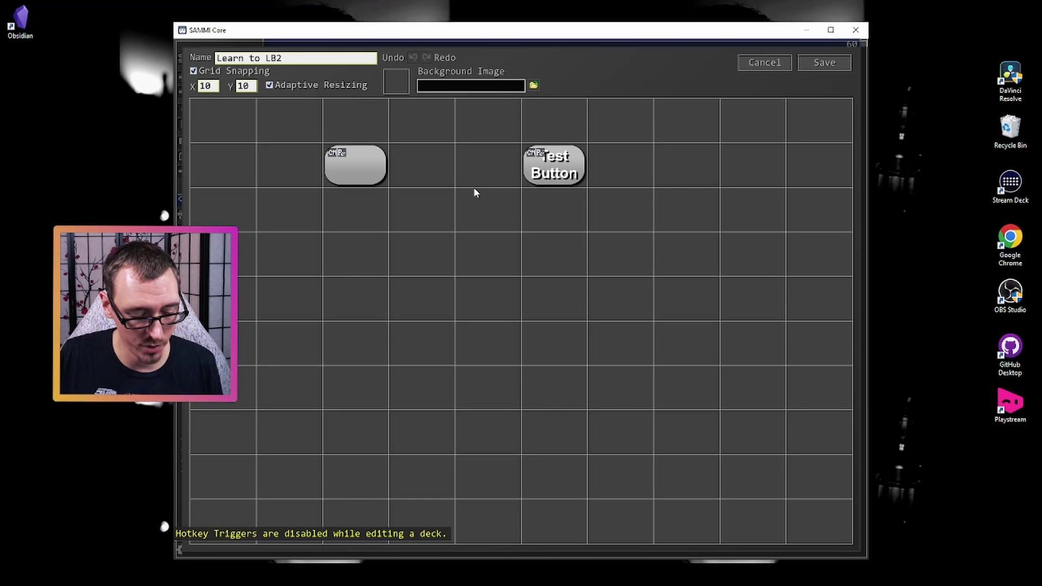
{"action": "key", "text": "v"}
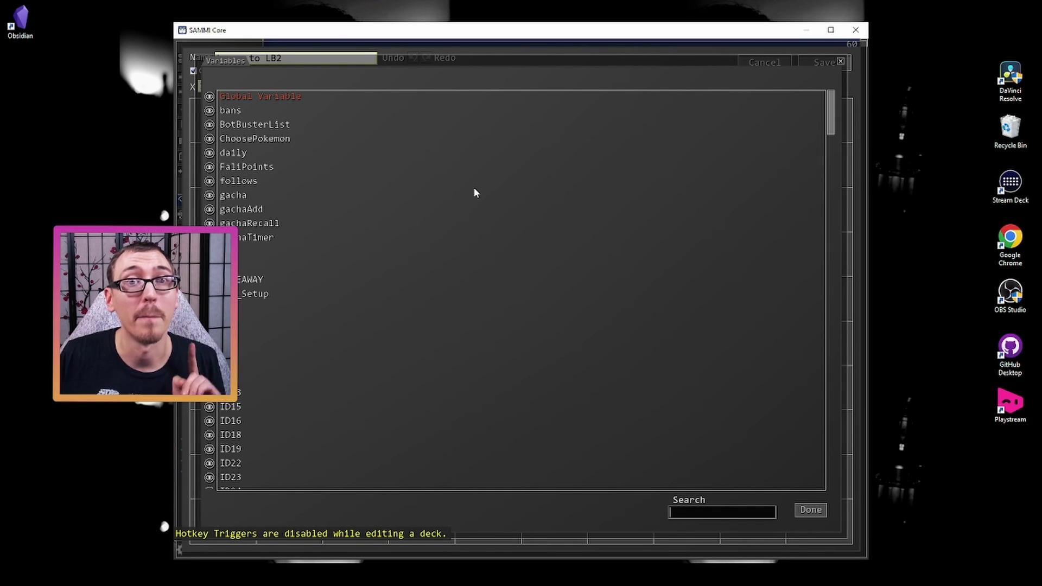
{"action": "key", "text": "Return"}
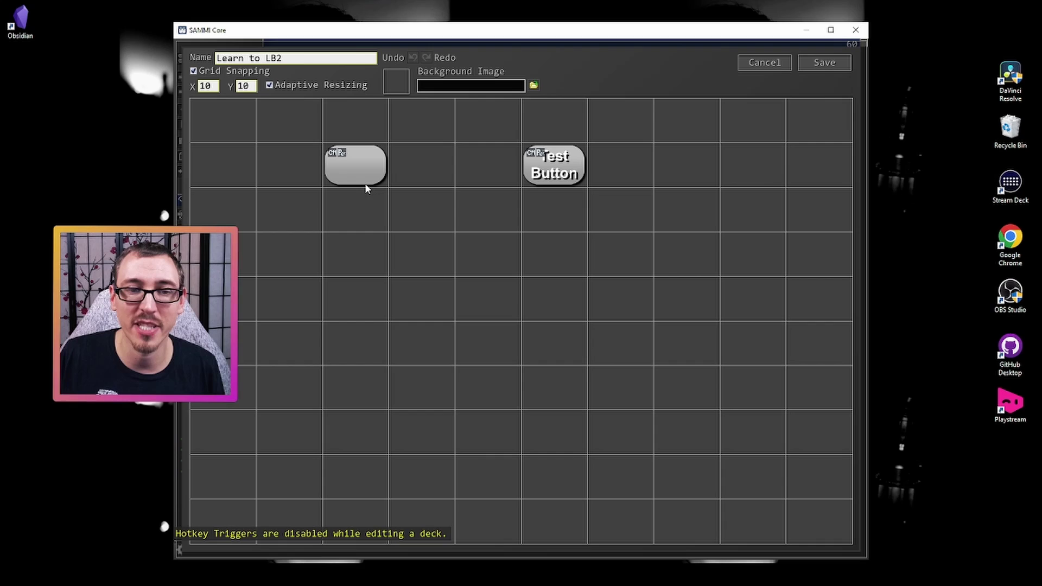
Open the commands of the unnamed button and set the test_var local variable's value to "Hello World".
{"action": "double_click", "coordinate": [361, 176]}
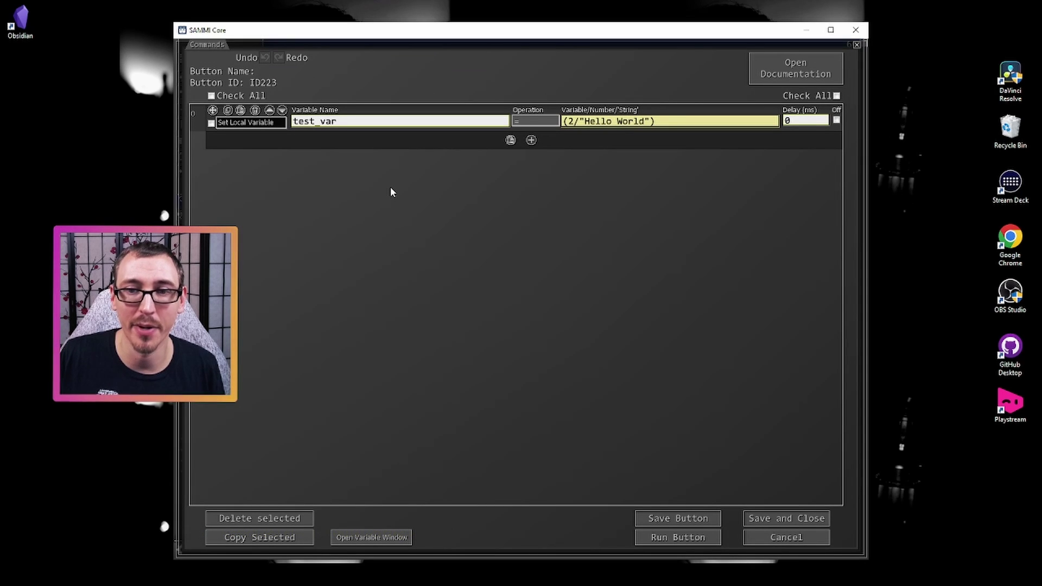
{"action": "left_click_drag", "start_coordinate": [655, 121], "coordinate": [559, 124]}
{"action": "type", "text": "He"}
{"action": "key", "text": "BackSpace"}
{"action": "type", "text": "\"hello"}
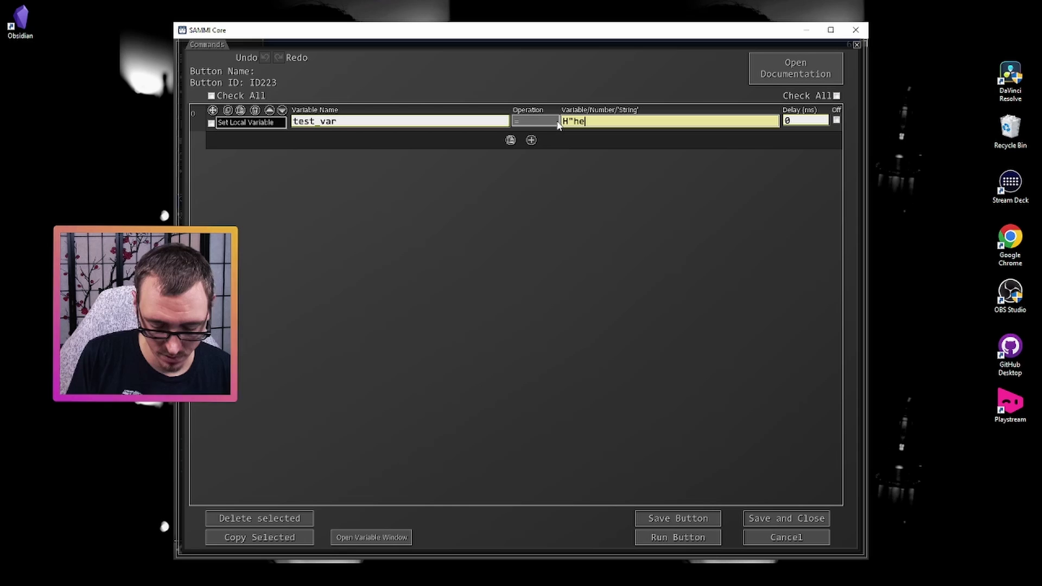
{"action": "key", "text": "BackSpace"}
{"action": "key", "text": "BackSpace"}
{"action": "key", "text": "BackSpace"}
{"action": "key", "text": "BackSpace"}
{"action": "key", "text": "BackSpace"}
{"action": "key", "text": "BackSpace"}
{"action": "key", "text": "BackSpace"}
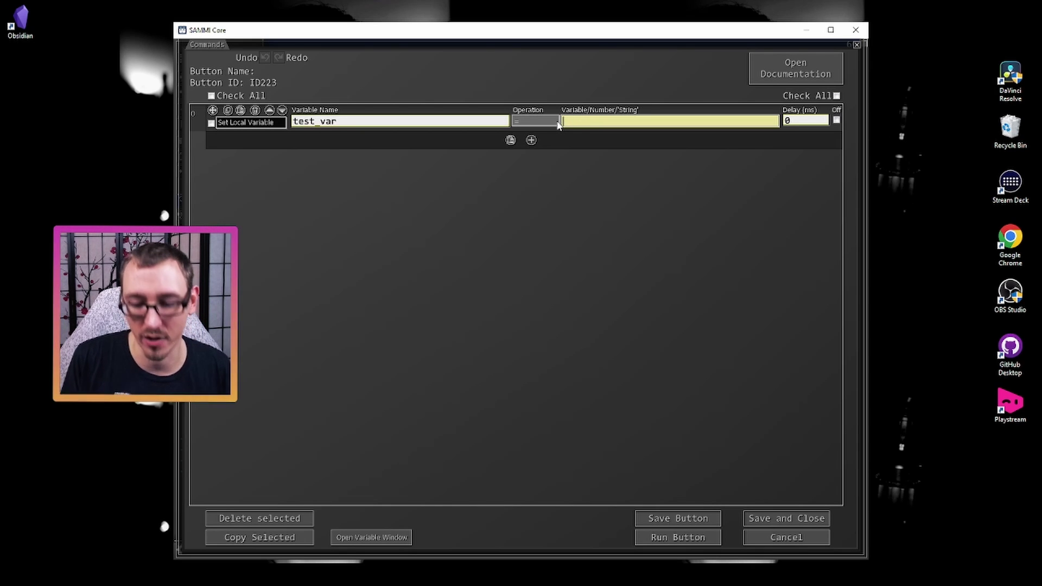
{"action": "type", "text": "\"Hello"}
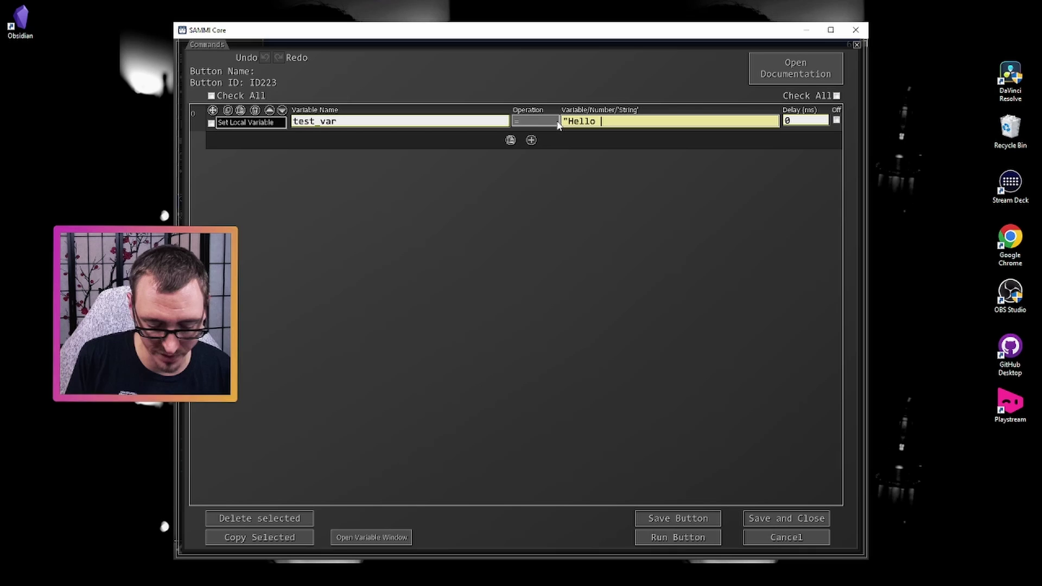
{"action": "type", "text": " World\""}
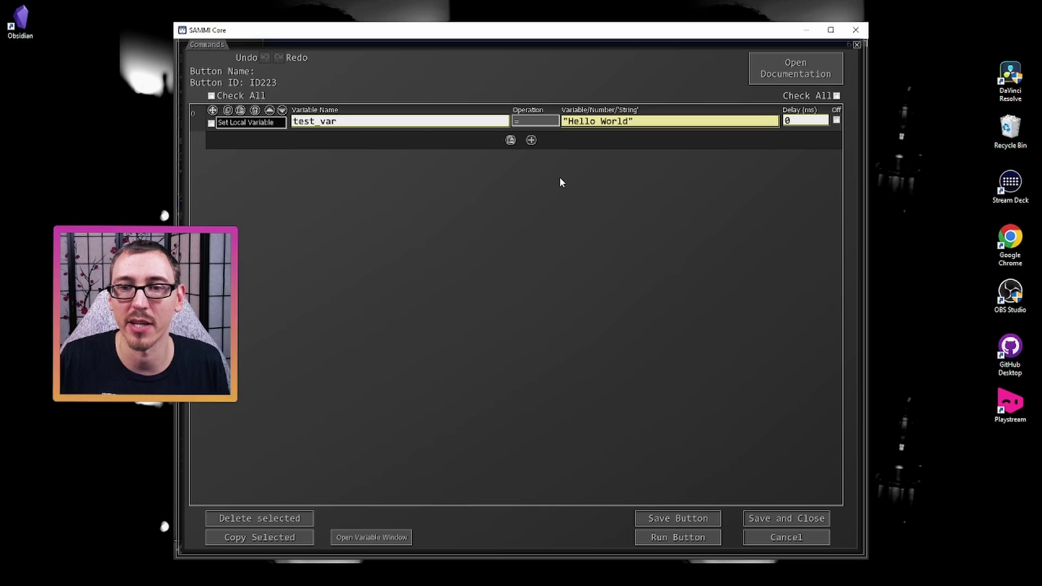
Check the button's variables and save the button, both by closing its command editor and from within the reopened editor.
{"action": "left_click", "coordinate": [386, 538]}
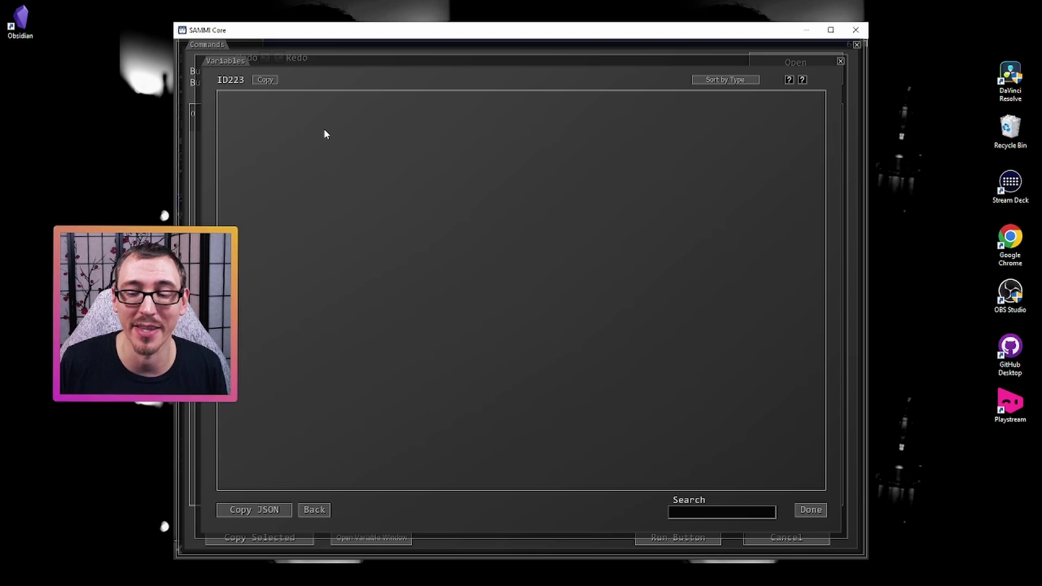
{"action": "left_click", "coordinate": [615, 538]}
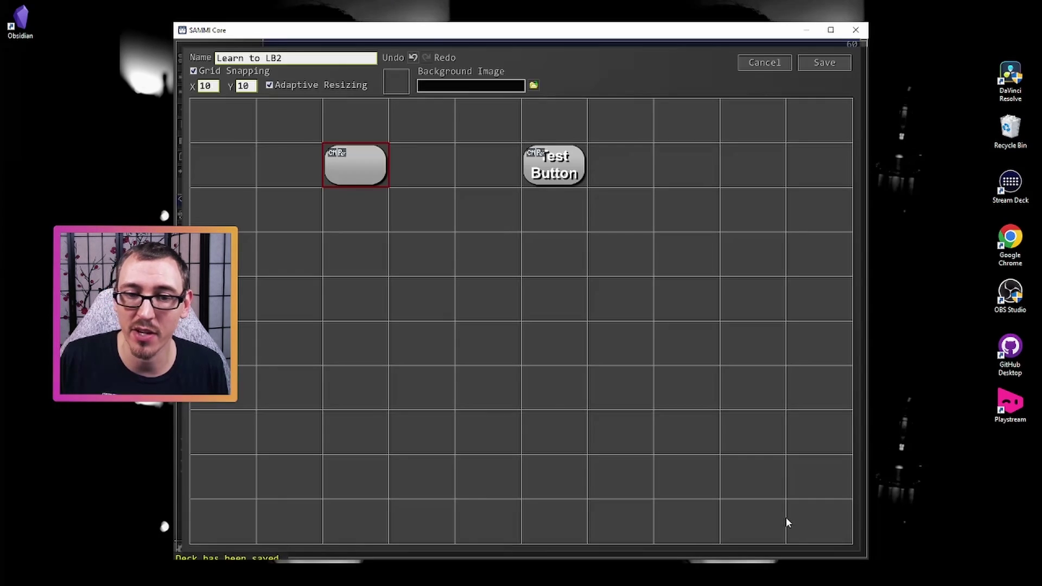
{"action": "double_click", "coordinate": [372, 172]}
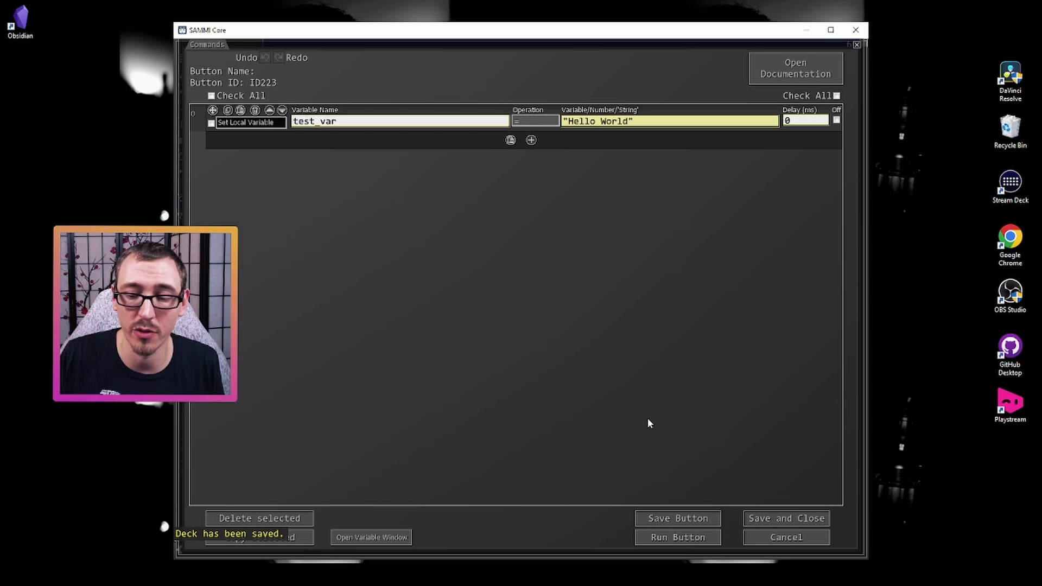
{"action": "left_click", "coordinate": [696, 521]}
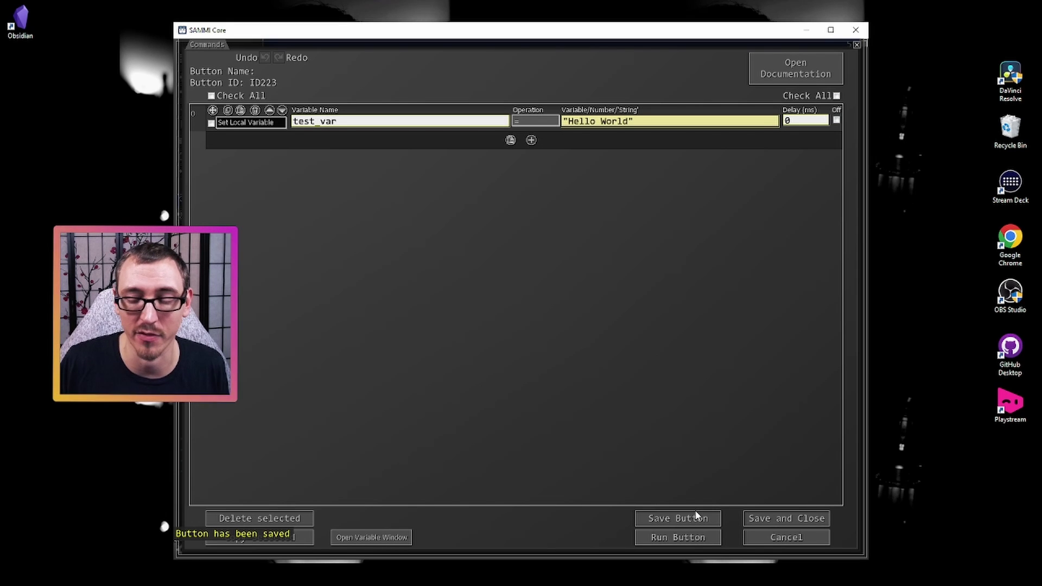
Run the unnamed button from its command editor and check test_var in the button's variable window.
{"action": "left_click", "coordinate": [685, 542]}
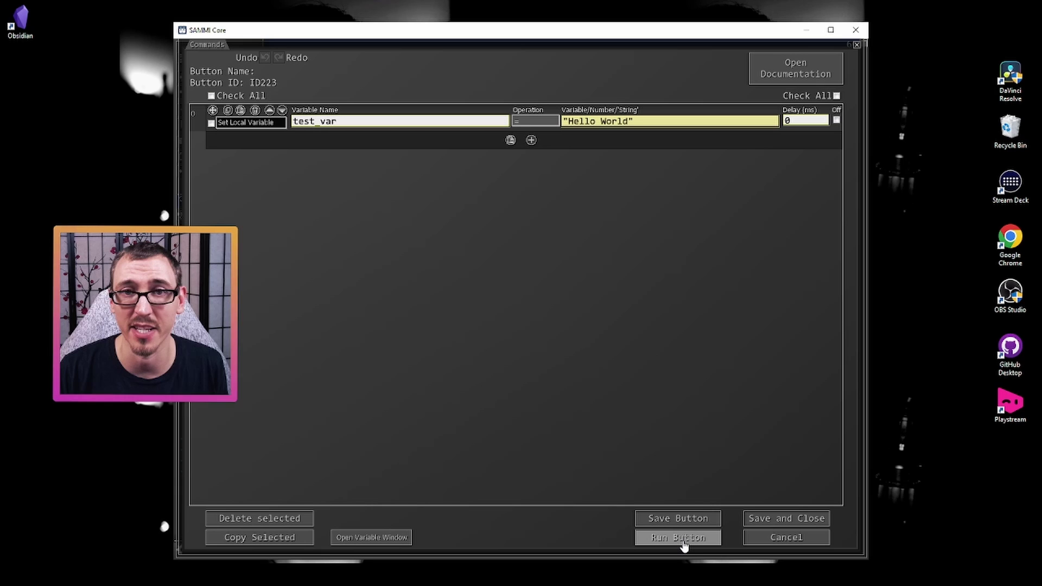
{"action": "left_click", "coordinate": [398, 539]}
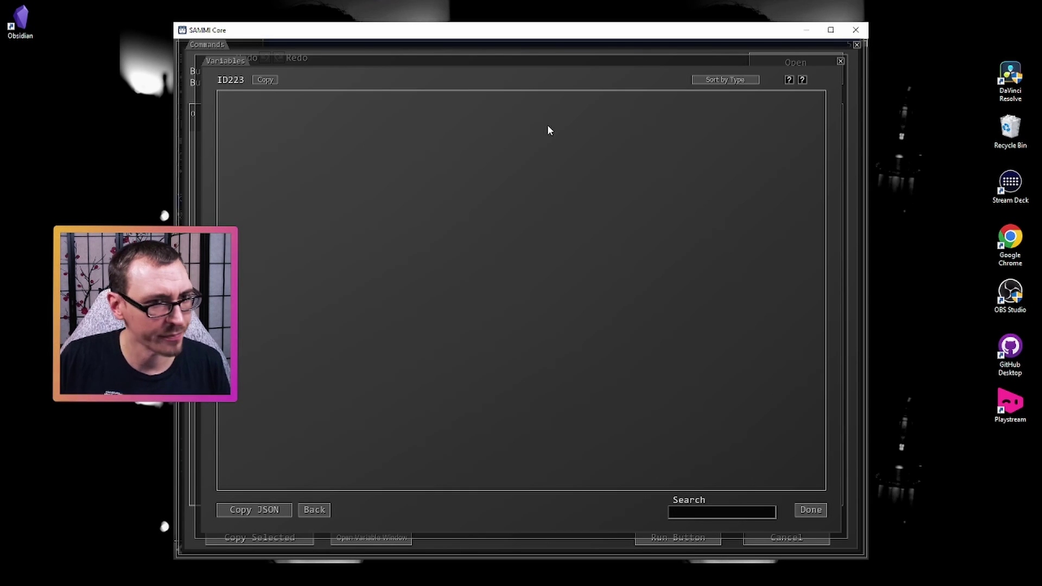
{"action": "left_click", "coordinate": [841, 62]}
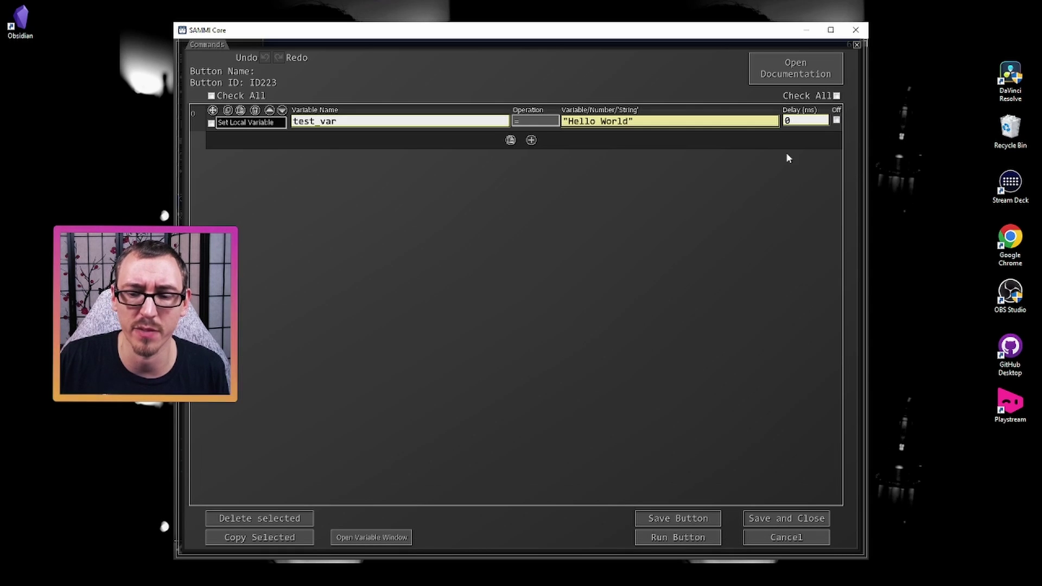
{"action": "left_click", "coordinate": [673, 537]}
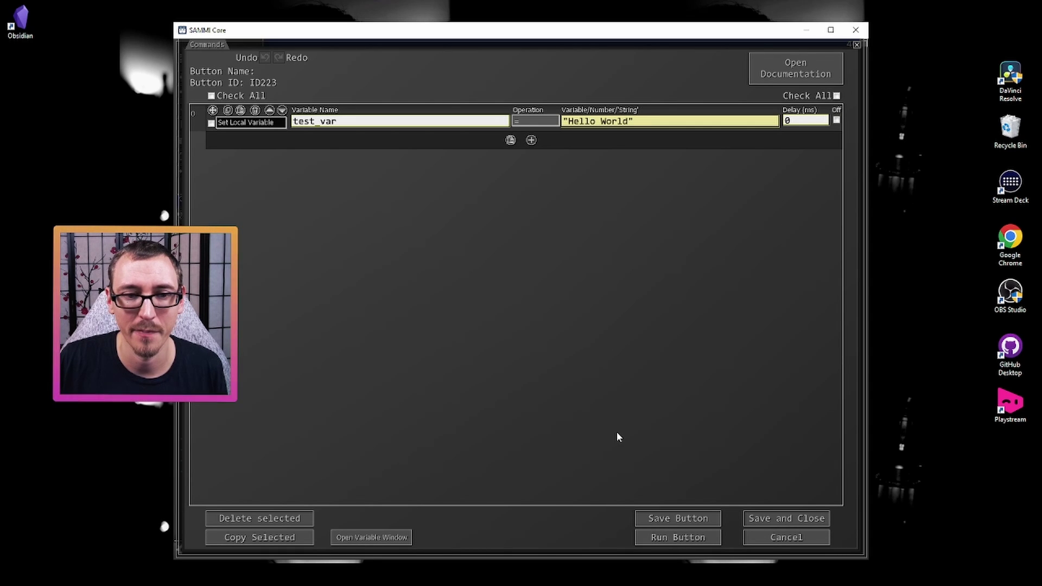
{"action": "left_click", "coordinate": [361, 539]}
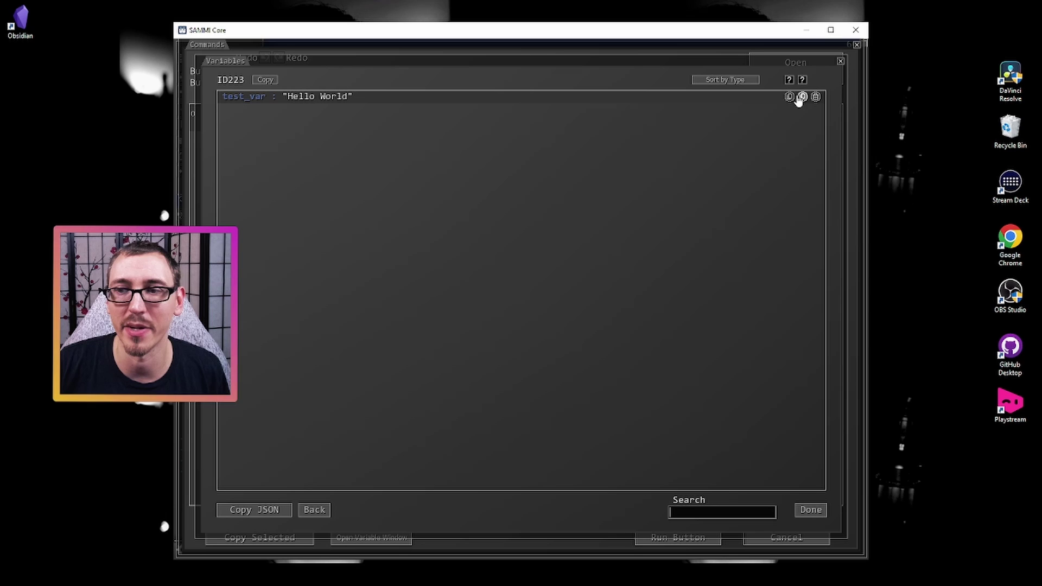
Place the stream chat beside the SAMMI window and send the copied value of test_var as a chat message.
{"action": "left_click_drag", "start_coordinate": [106, 136], "coordinate": [950, 63]}
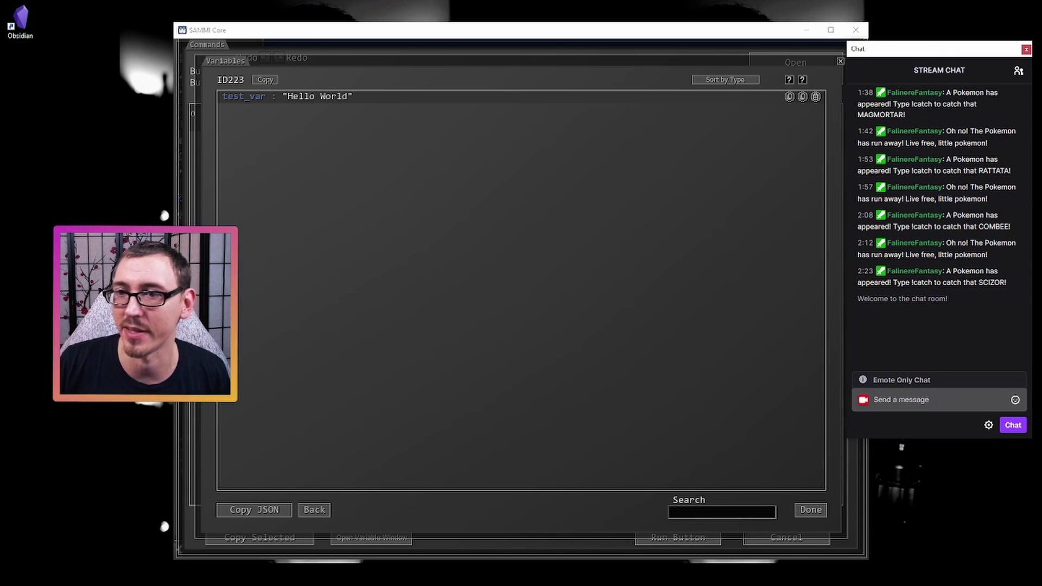
{"action": "left_click_drag", "start_coordinate": [494, 63], "coordinate": [474, 63]}
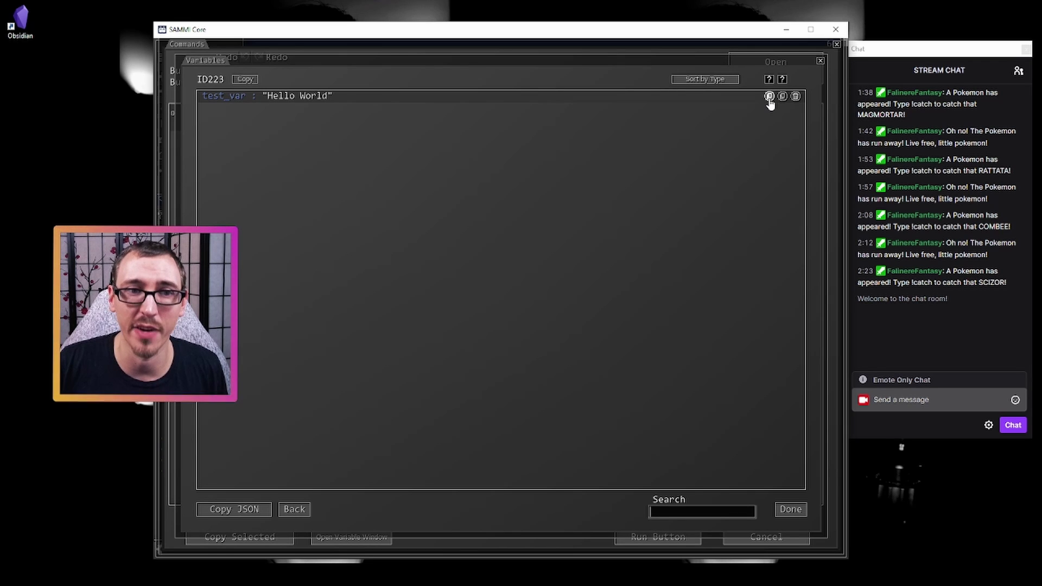
{"action": "left_click", "coordinate": [770, 96]}
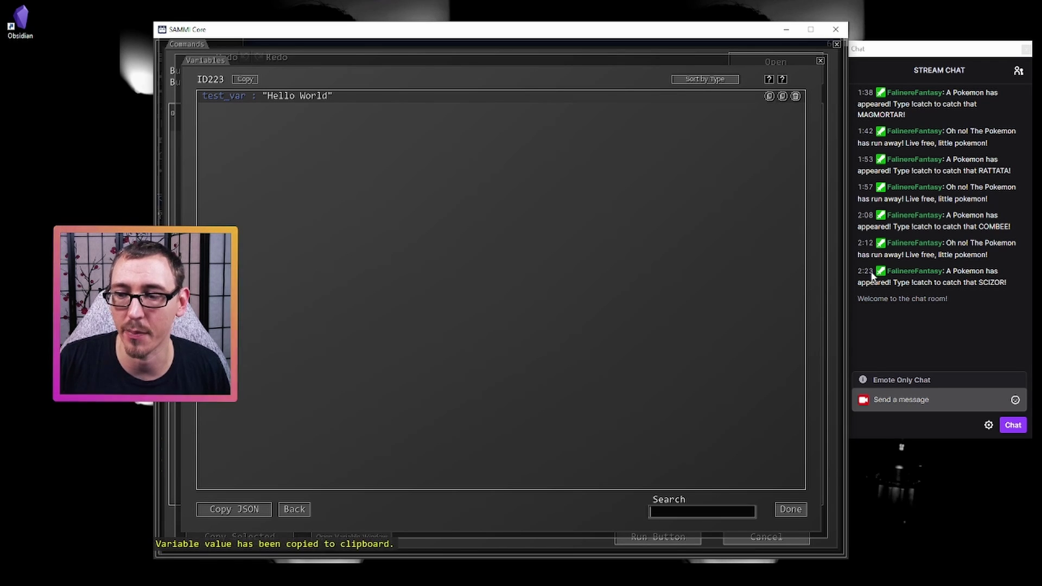
{"action": "left_click", "coordinate": [939, 400]}
{"action": "key", "text": "ctrl+v"}
{"action": "key", "text": "Return"}
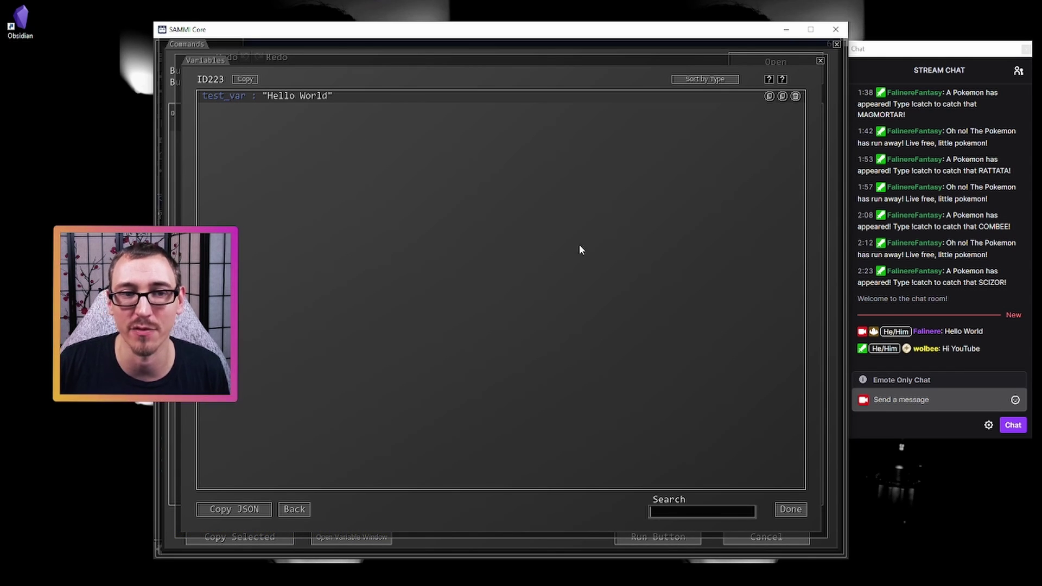
Send test_var's copied full variable name, ID223.test_var, in the stream chat and close the variable window.
{"action": "left_click", "coordinate": [912, 399]}
{"action": "key", "text": "ctrl+v"}
{"action": "key", "text": "Return"}
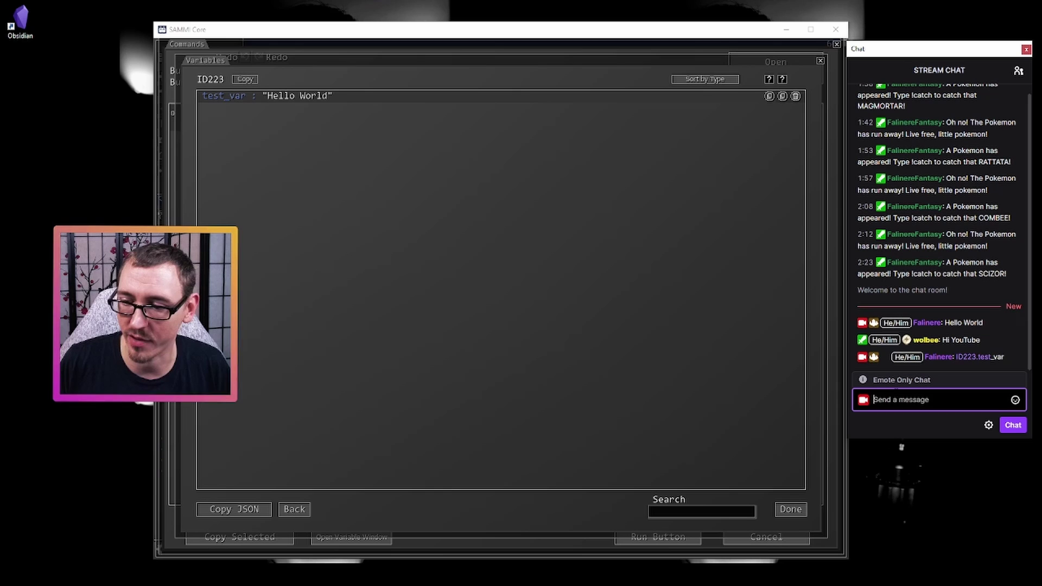
{"action": "left_click", "coordinate": [782, 97]}
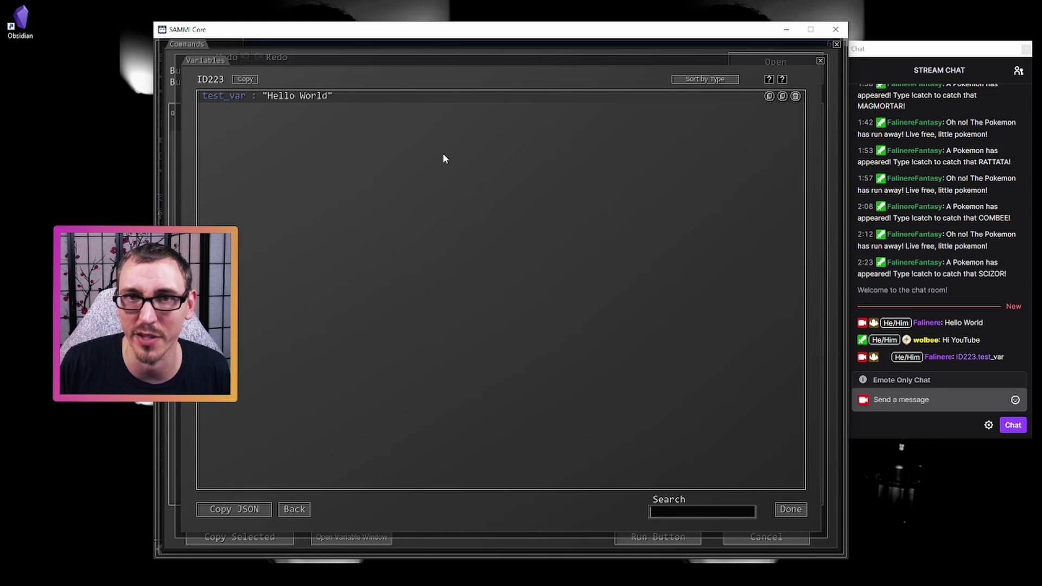
{"action": "left_click", "coordinate": [790, 509]}
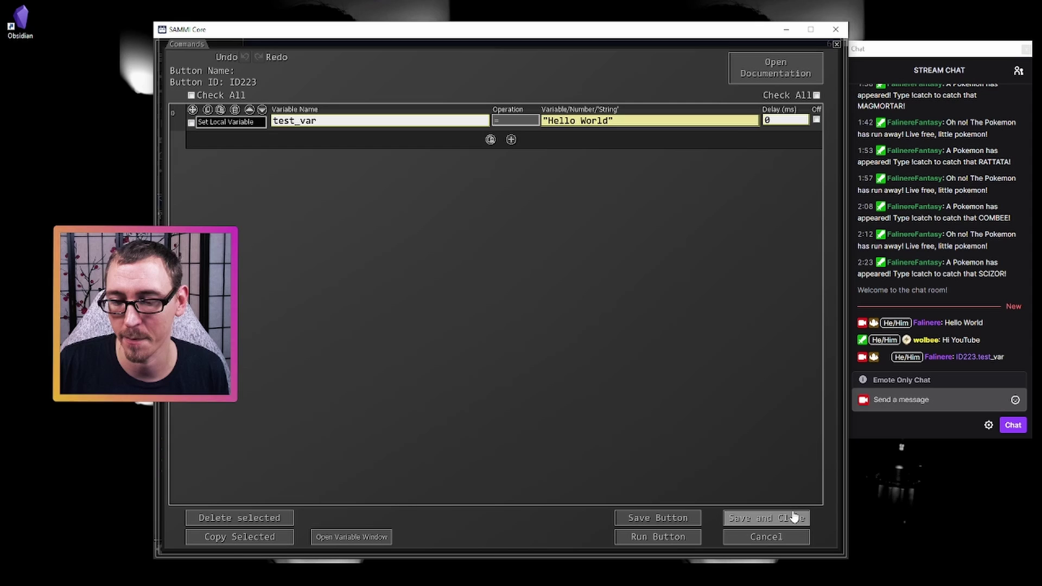
Save the unnamed button, close its command editor and select the button in the deck grid.
{"action": "left_click", "coordinate": [766, 518]}
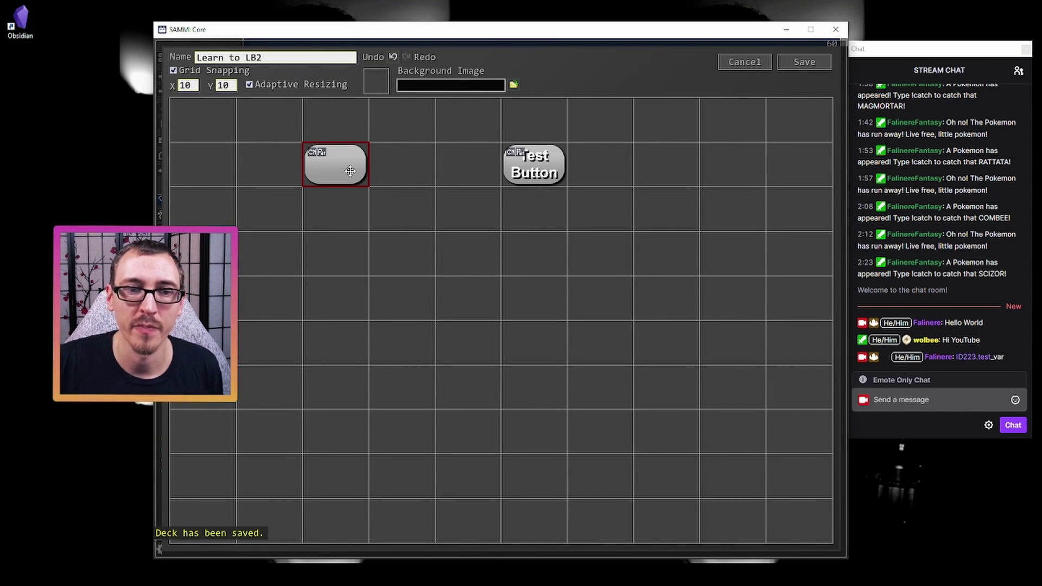
{"action": "left_click", "coordinate": [402, 171]}
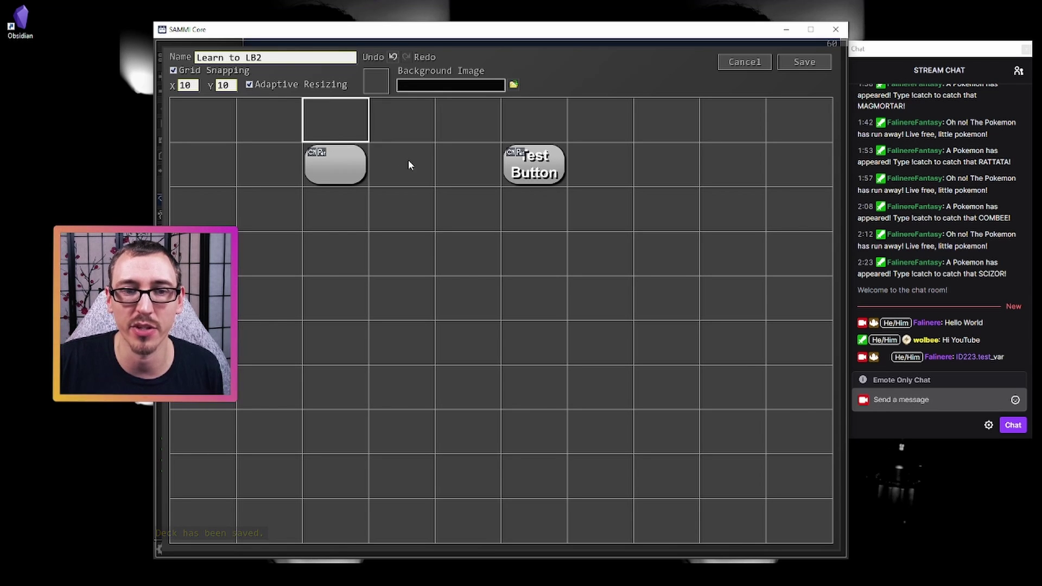
{"action": "left_click", "coordinate": [332, 171]}
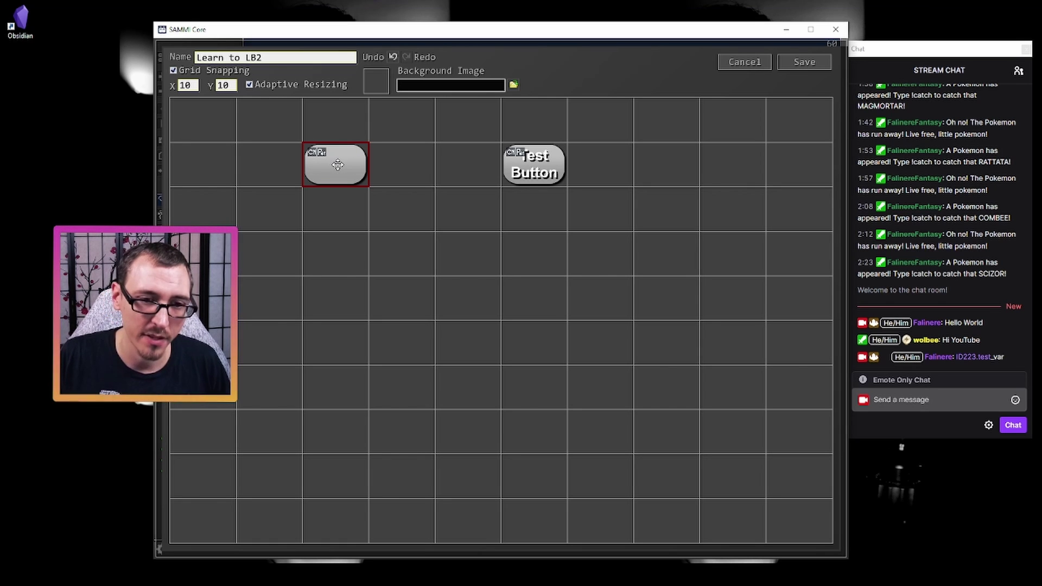
Duplicate the unnamed button into the empty cell beside it and delete the duplicate.
{"action": "right_click", "coordinate": [323, 144]}
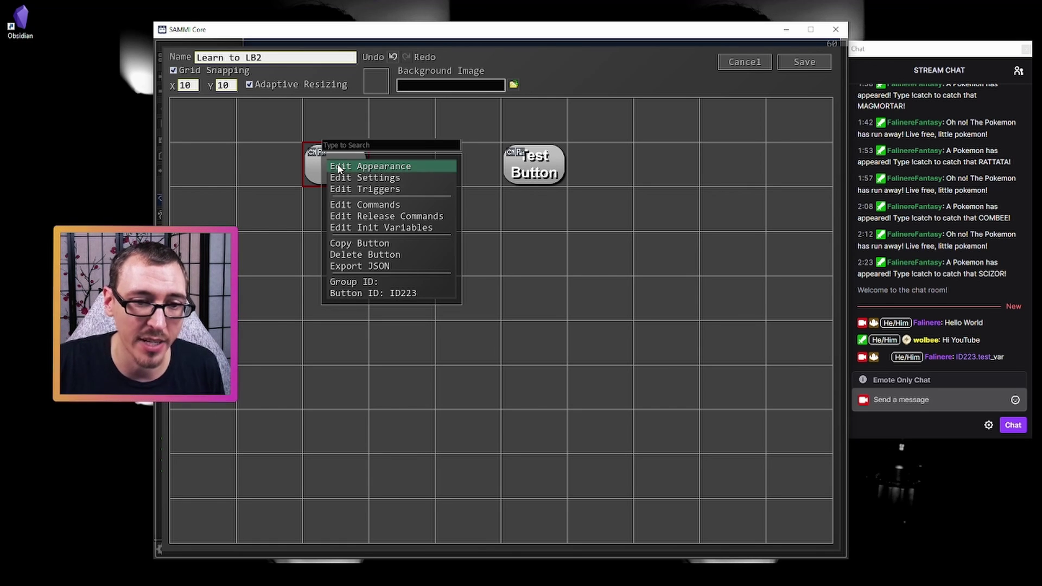
{"action": "left_click", "coordinate": [351, 242]}
{"action": "right_click", "coordinate": [402, 159]}
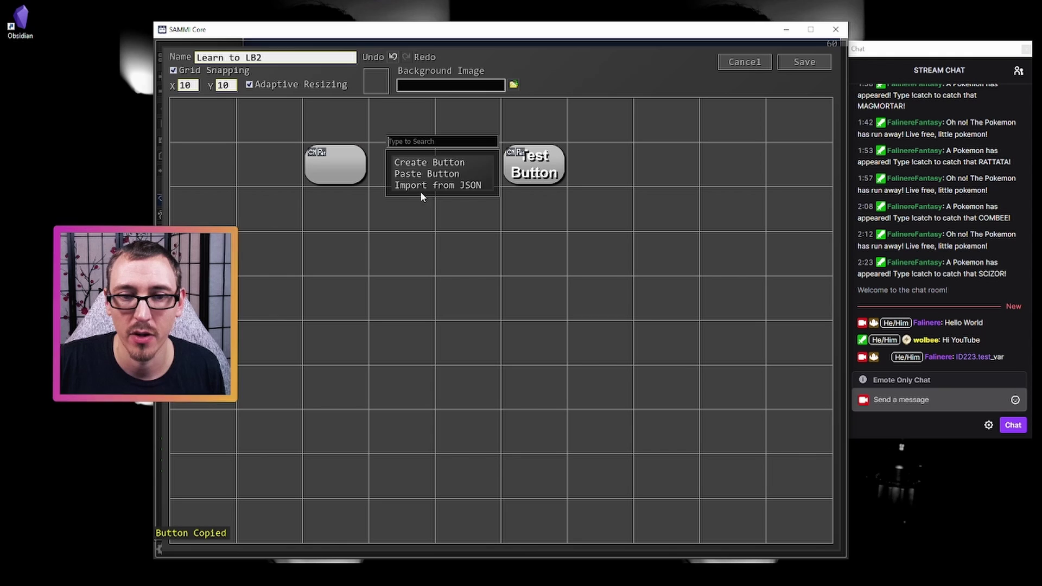
{"action": "left_click", "coordinate": [422, 173]}
{"action": "right_click", "coordinate": [405, 164]}
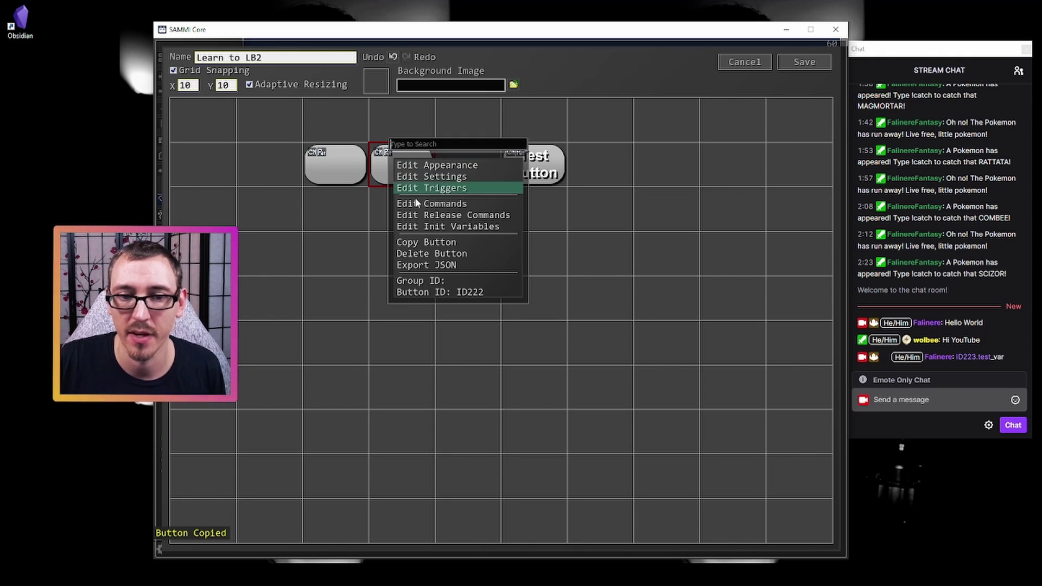
{"action": "left_click", "coordinate": [423, 254]}
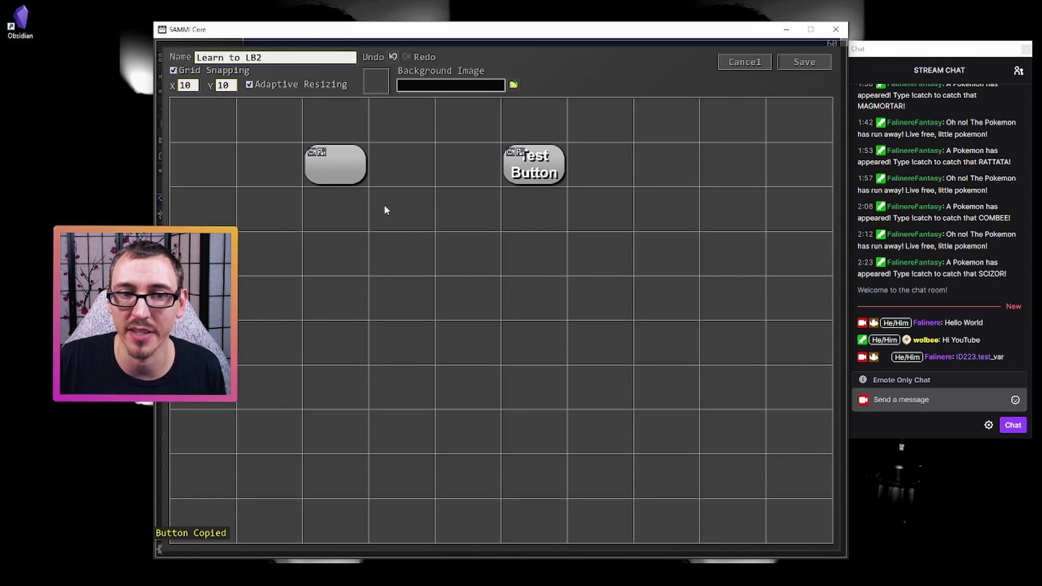
Copy the unnamed button again and paste it into the adjacent empty grid cell.
{"action": "left_click", "coordinate": [348, 173]}
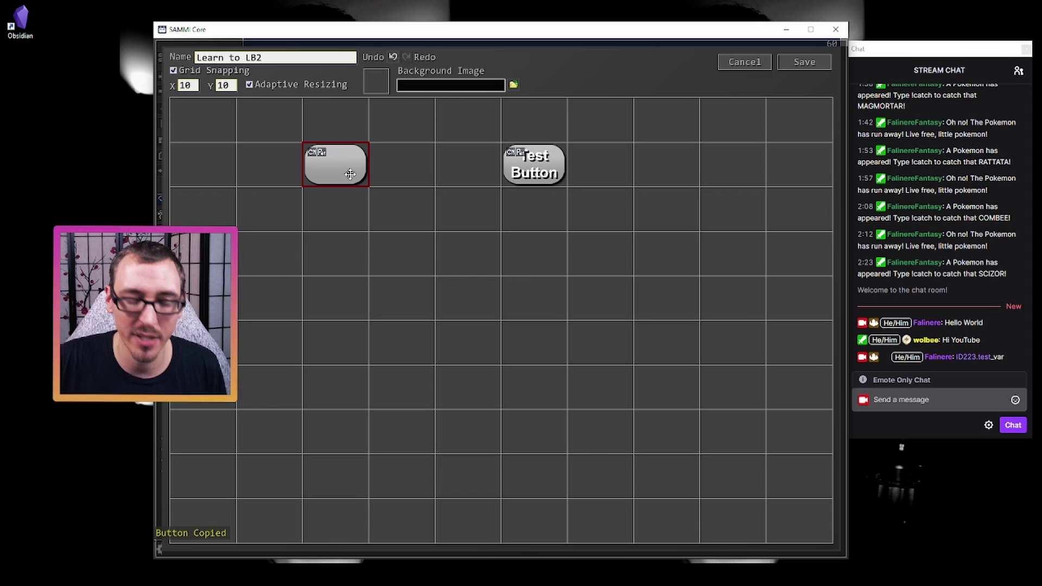
{"action": "key", "text": "ctrl+c"}
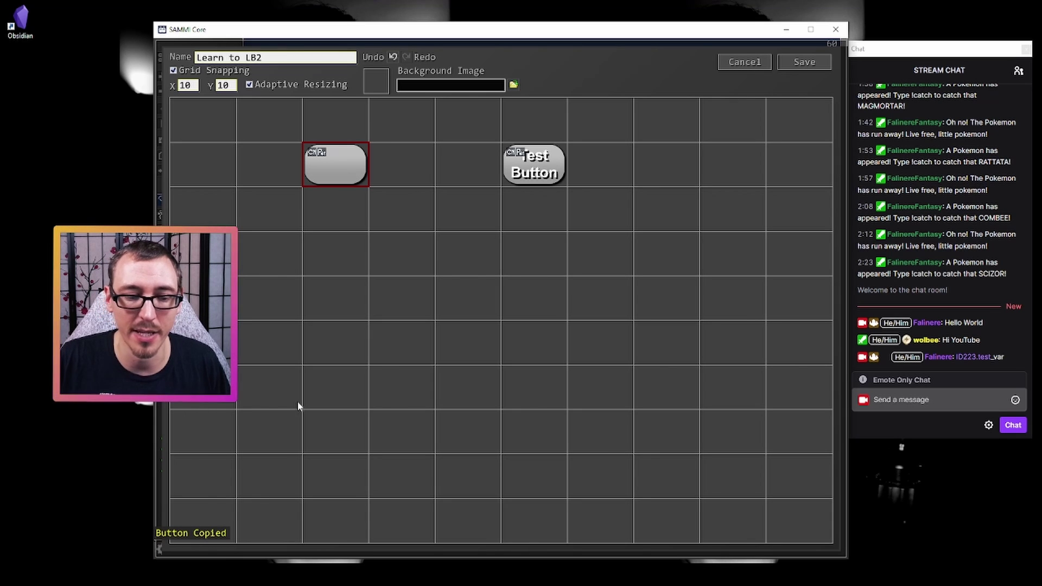
{"action": "left_click", "coordinate": [402, 171]}
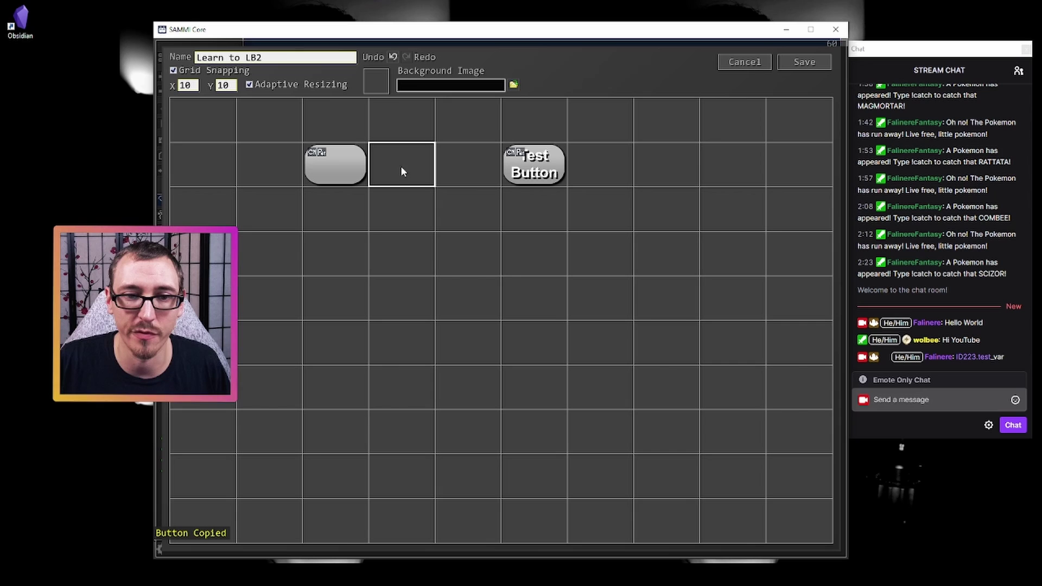
{"action": "key", "text": "ctrl+v"}
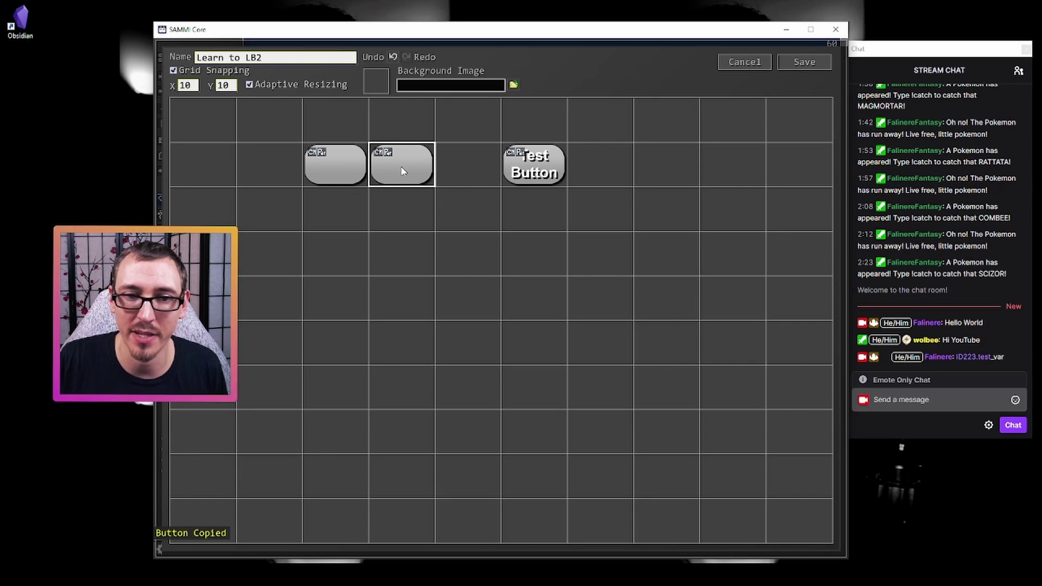
Delete the pasted copy of the unnamed button, undo the deletion and redo it.
{"action": "left_click", "coordinate": [401, 171]}
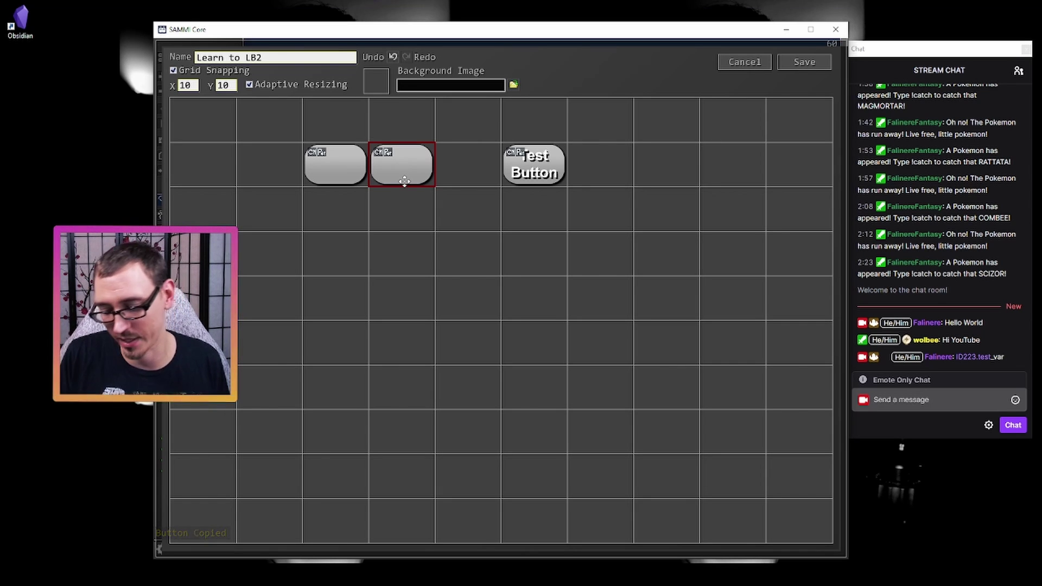
{"action": "key", "text": "Delete"}
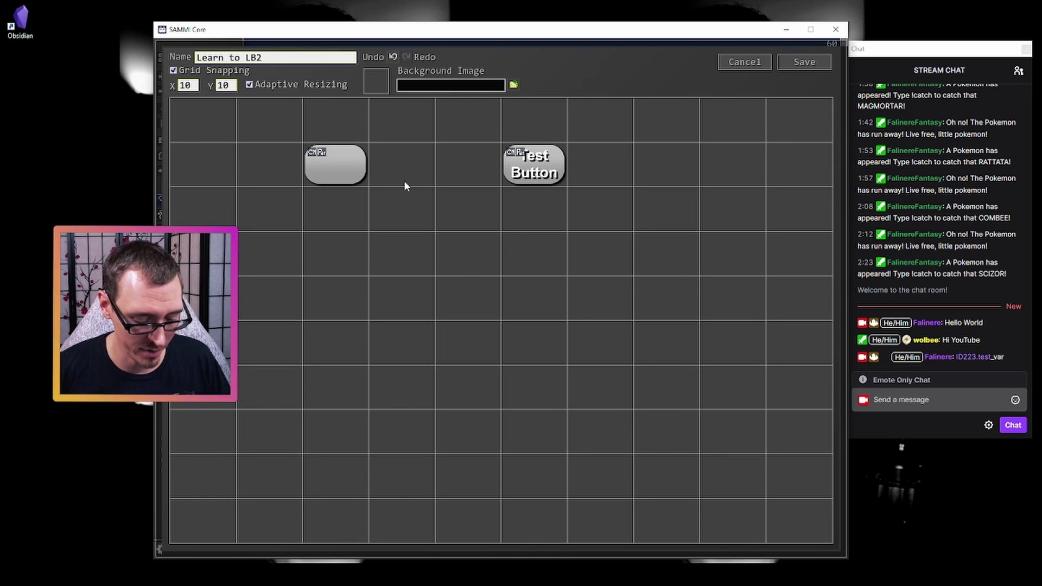
{"action": "key", "text": "ctrl+z"}
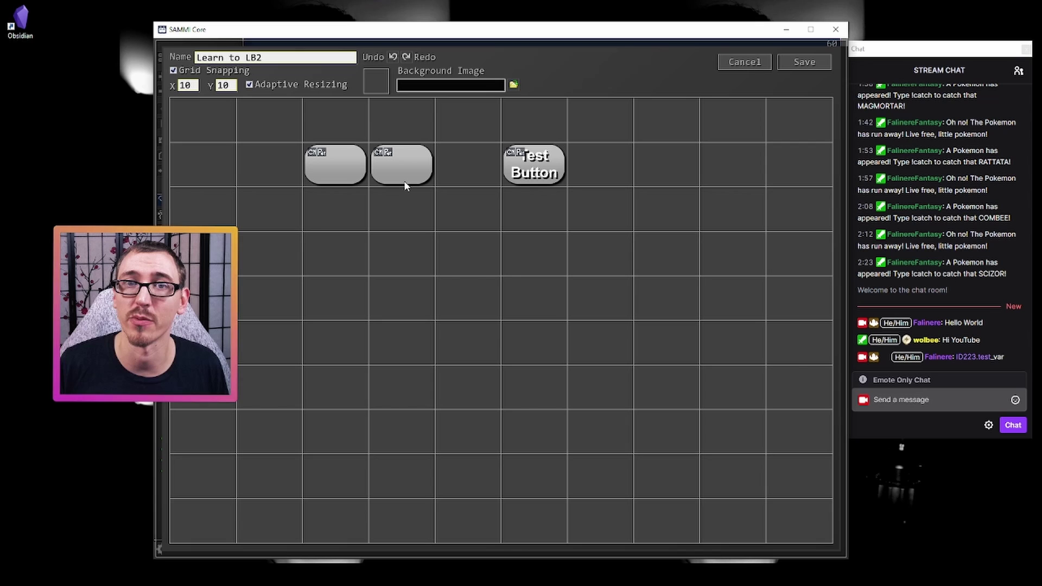
{"action": "left_click", "coordinate": [406, 57]}
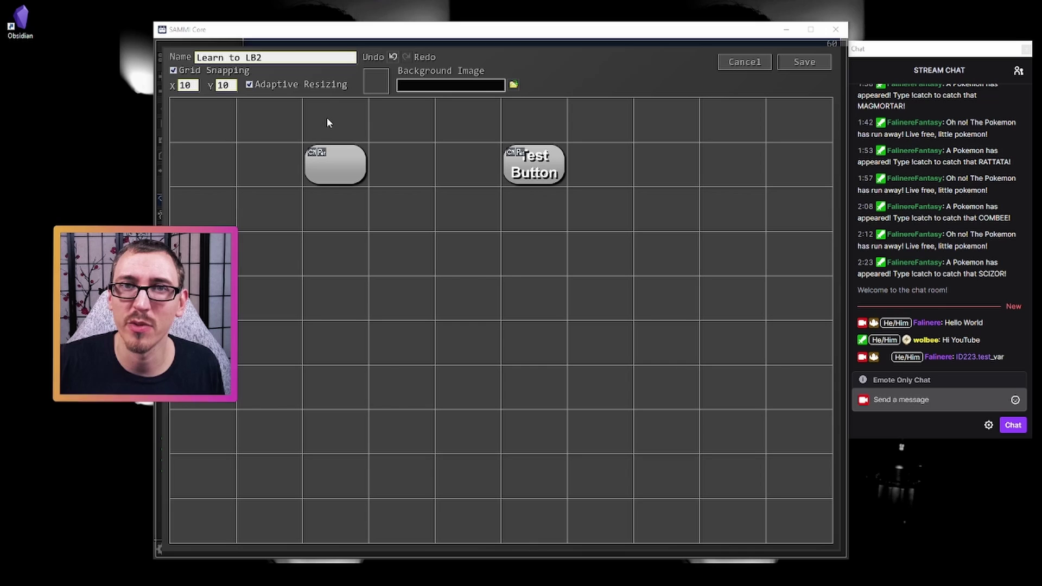
Add a Twitch: Send Chat Message command to the unnamed button and enter the streamer's channel name as its channel.
{"action": "double_click", "coordinate": [329, 166]}
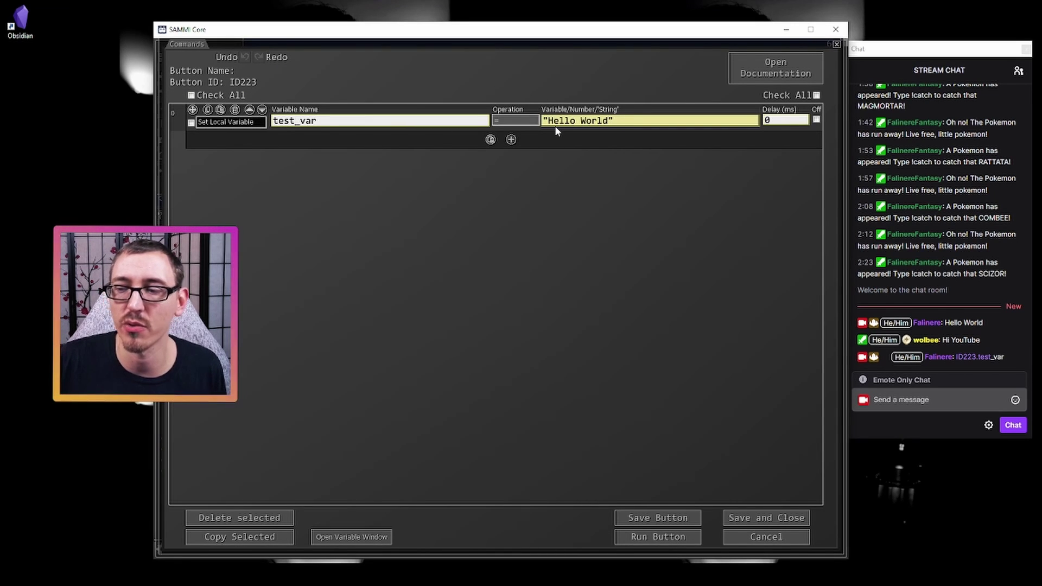
{"action": "left_click", "coordinate": [511, 140]}
{"action": "type", "text": "chat"}
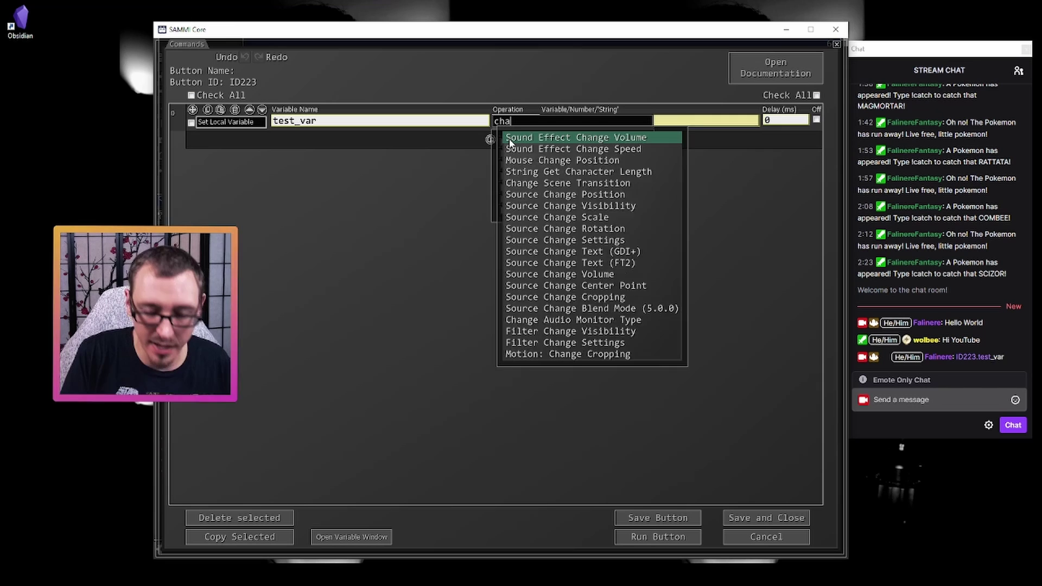
{"action": "left_click", "coordinate": [648, 148]}
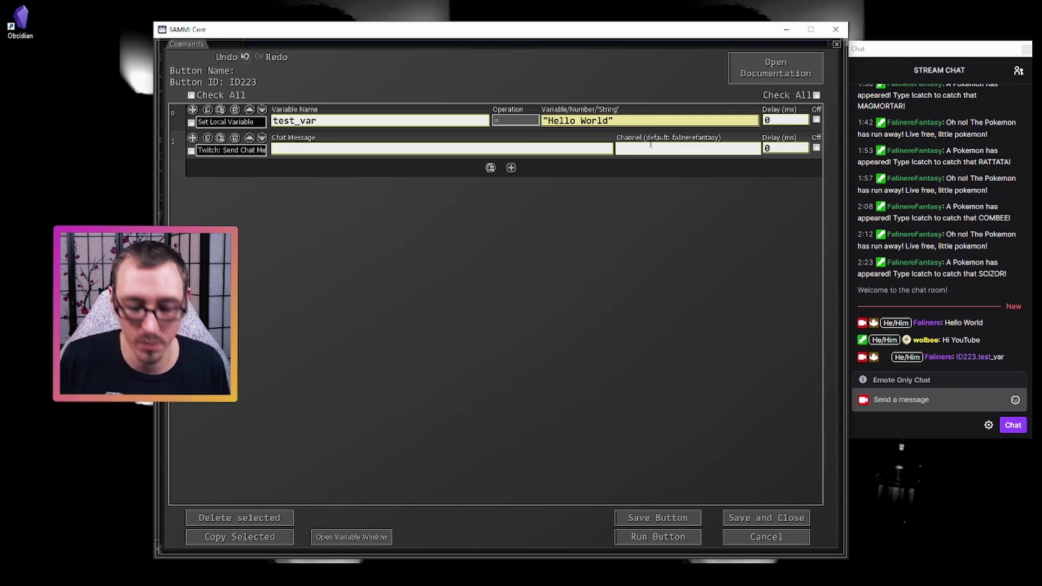
{"action": "type", "text": "falinere"}
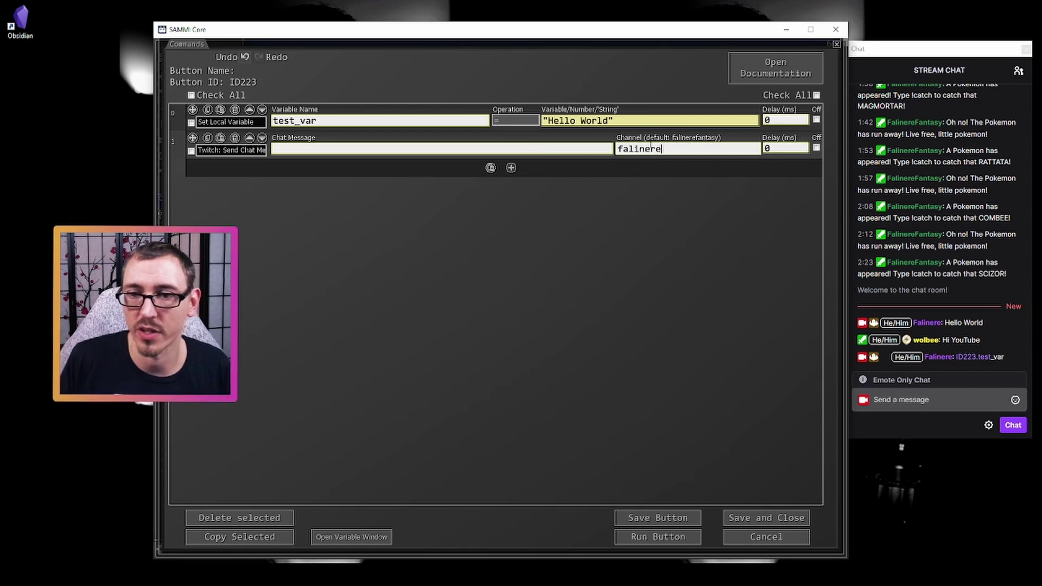
Set the chat message to the plain text test_var and run the button.
{"action": "left_click", "coordinate": [575, 148]}
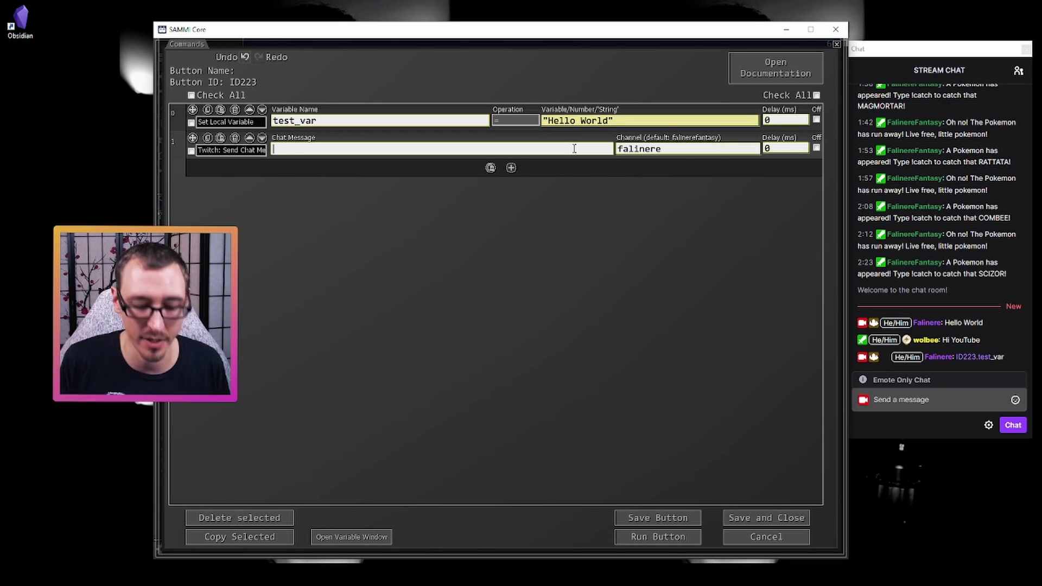
{"action": "type", "text": "test_var"}
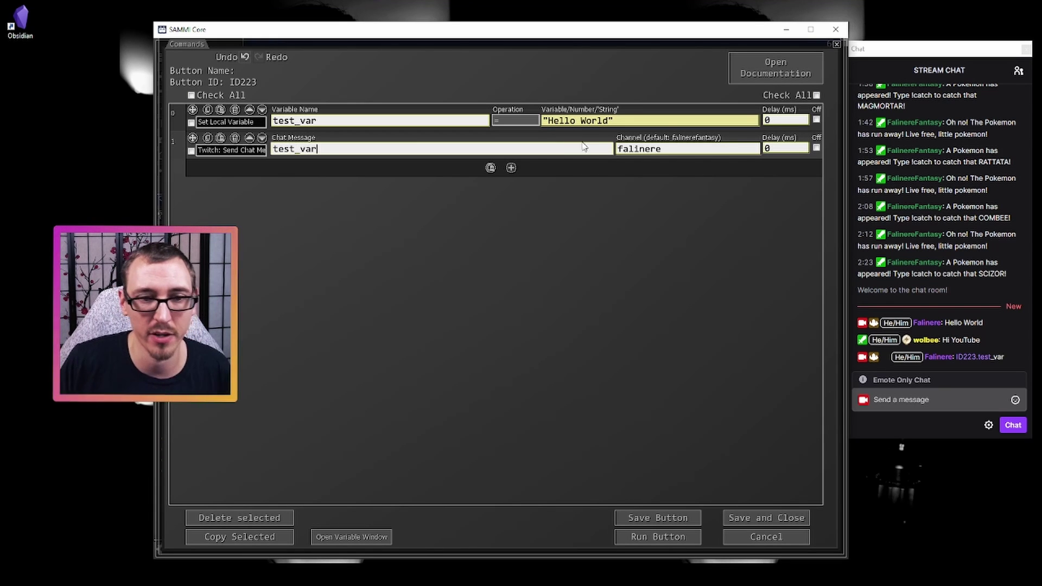
{"action": "left_click", "coordinate": [658, 538]}
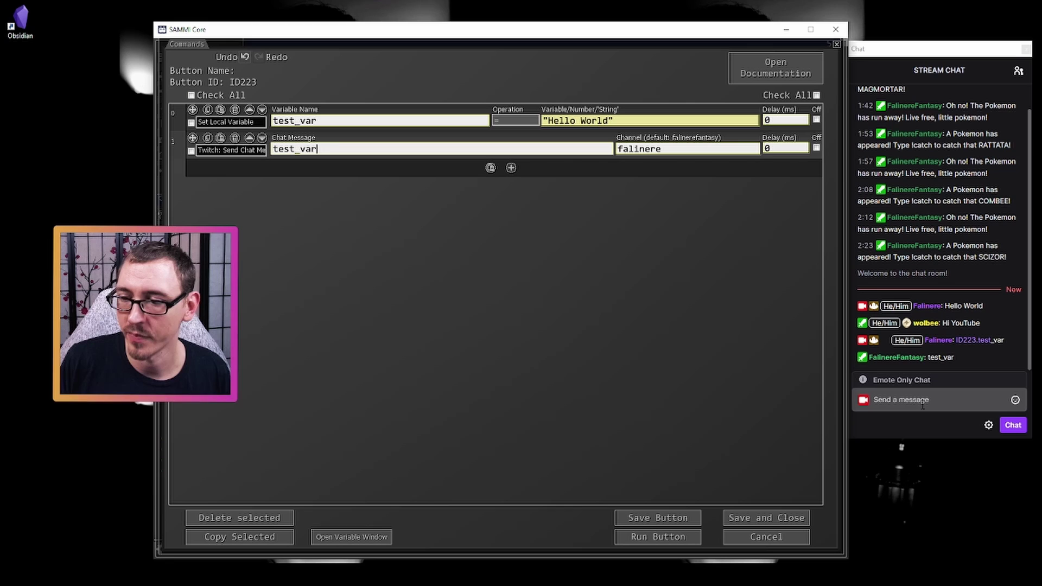
Replace the chat message text with the empty variable wrapper /$$/.
{"action": "key", "text": "BackSpace"}
{"action": "key", "text": "BackSpace"}
{"action": "key", "text": "BackSpace"}
{"action": "key", "text": "BackSpace"}
{"action": "key", "text": "BackSpace"}
{"action": "key", "text": "BackSpace"}
{"action": "key", "text": "BackSpace"}
{"action": "key", "text": "BackSpace"}
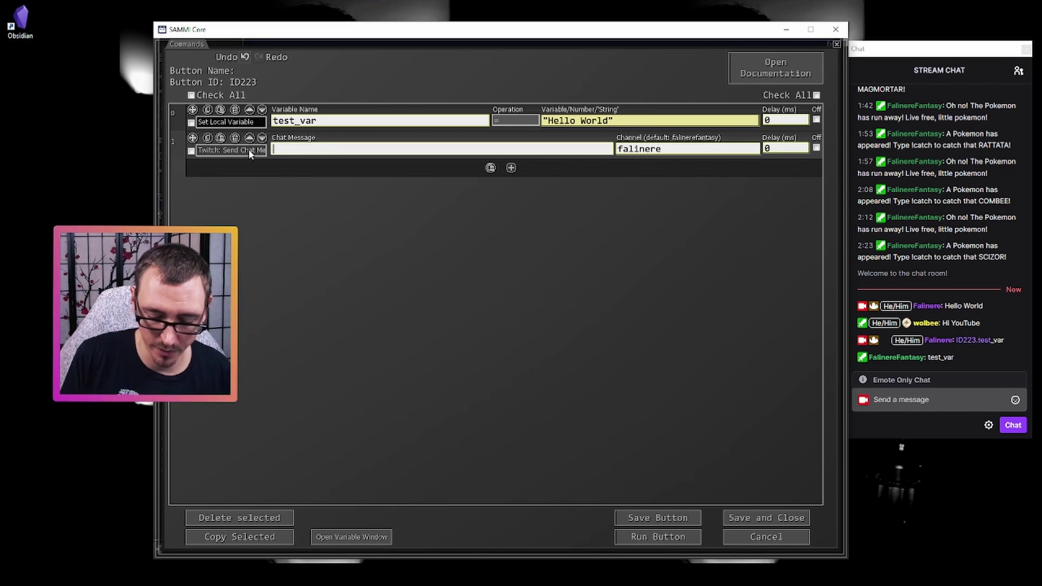
{"action": "type", "text": "/"}
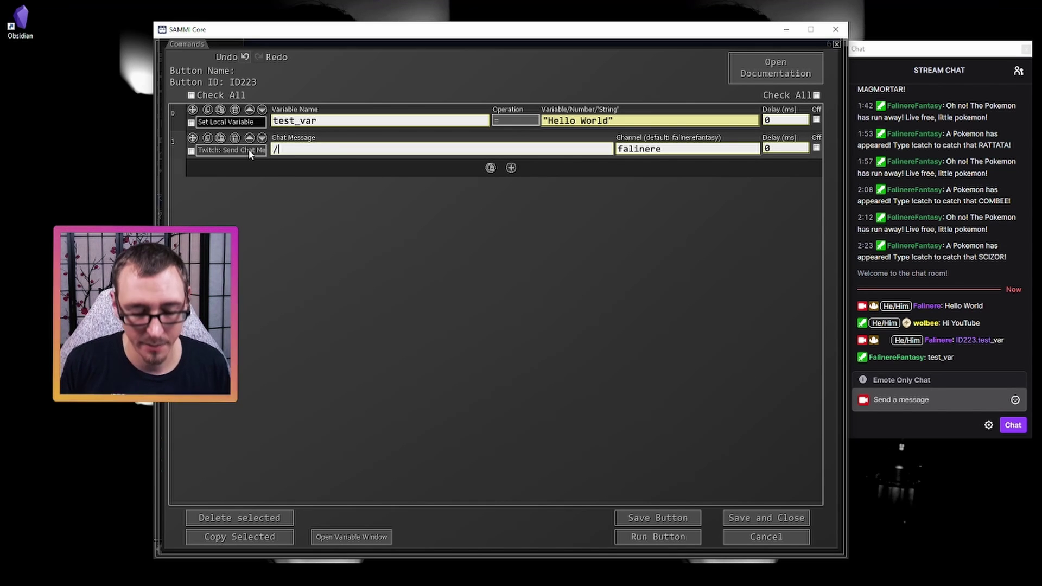
{"action": "type", "text": "$$/"}
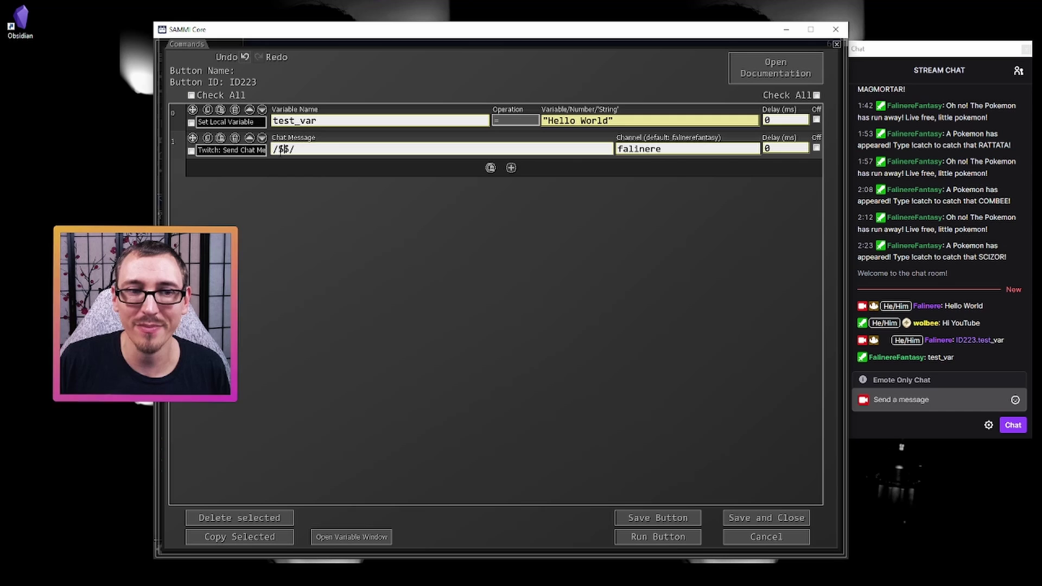
Insert test_var between the dollar signs of the chat message wrapper and run the button.
{"action": "left_click", "coordinate": [285, 150]}
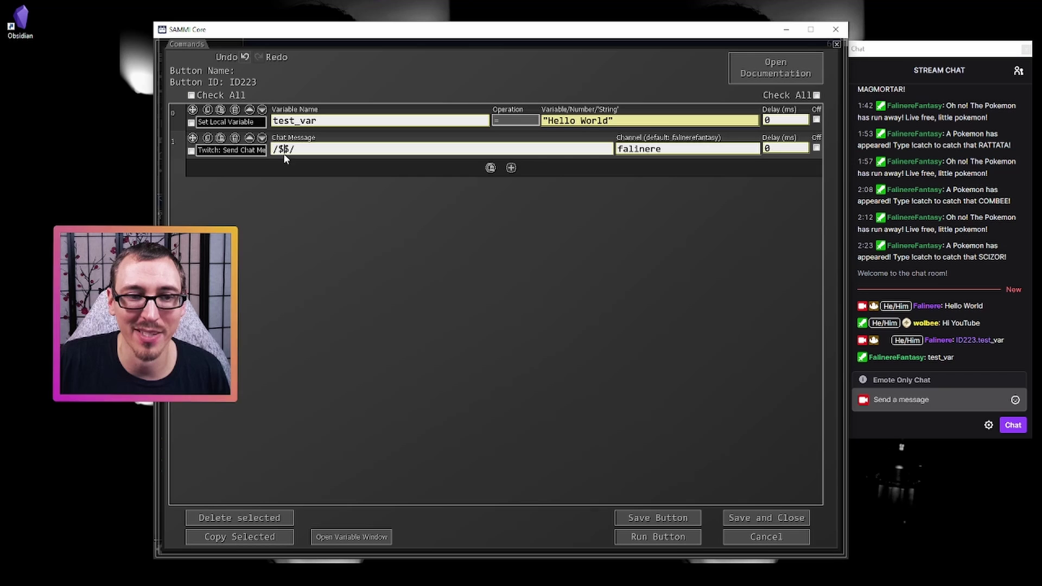
{"action": "left_click_drag", "start_coordinate": [283, 150], "coordinate": [290, 149]}
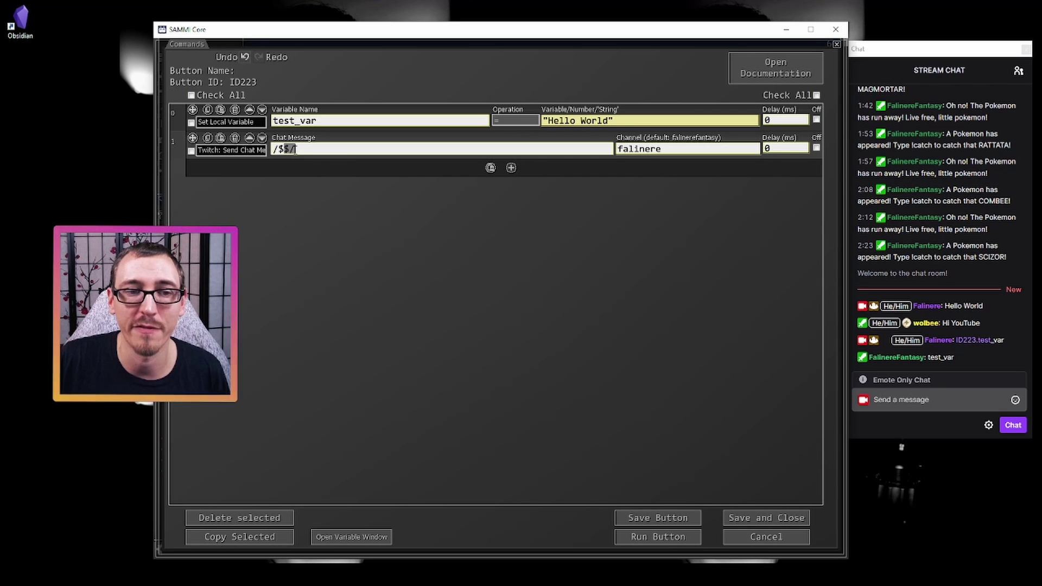
{"action": "left_click", "coordinate": [298, 191]}
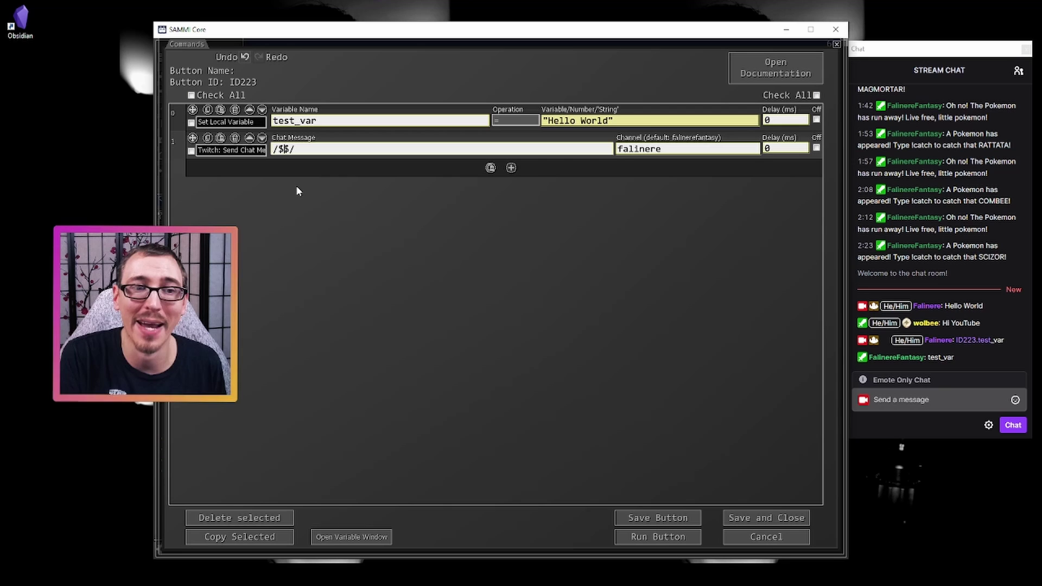
{"action": "type", "text": "test_var"}
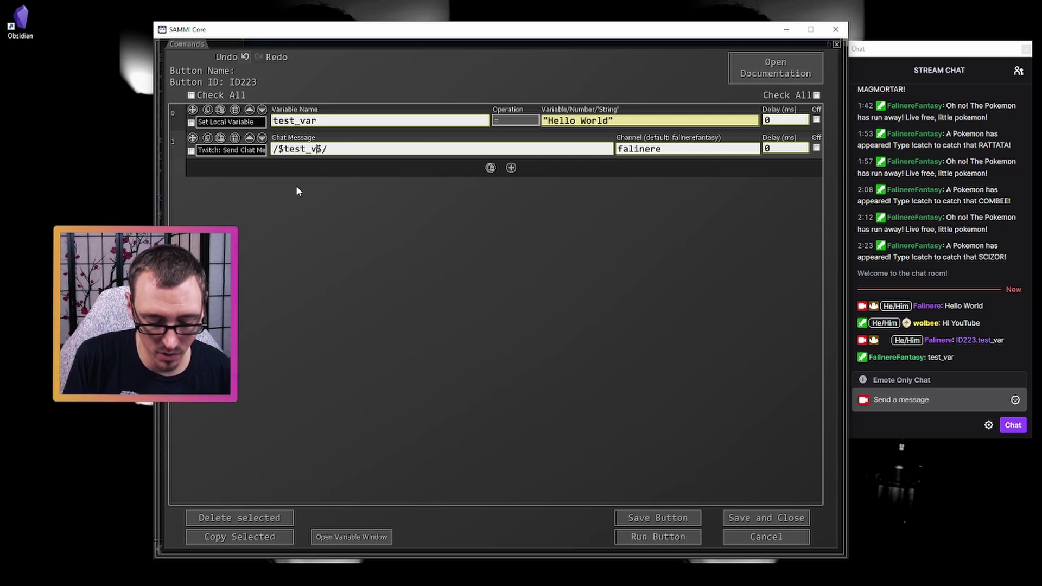
{"action": "left_click", "coordinate": [654, 538]}
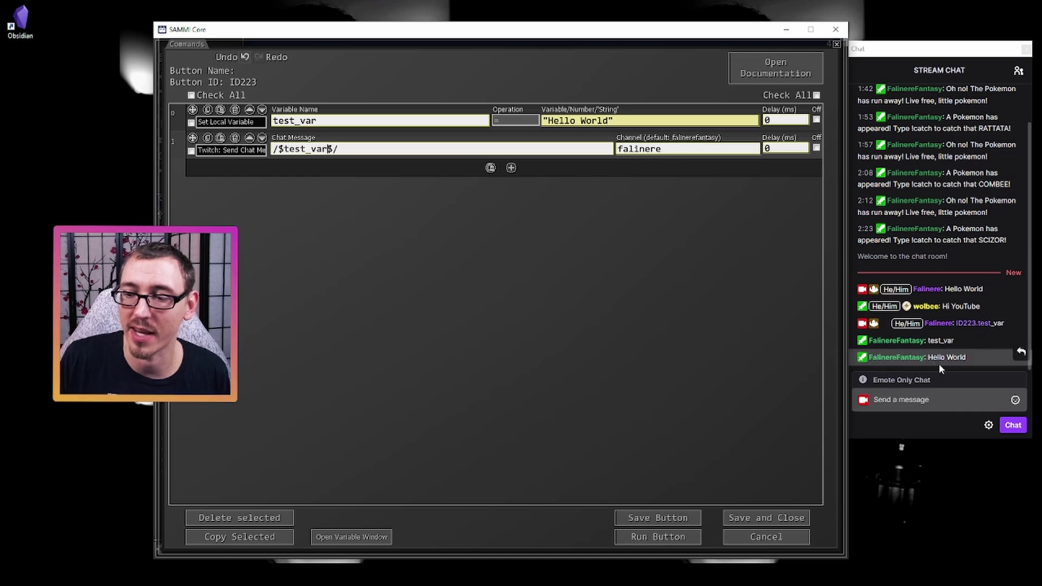
Extend the chat message to read /$test_var$/ /$test_var /$$/.
{"action": "left_click", "coordinate": [383, 150]}
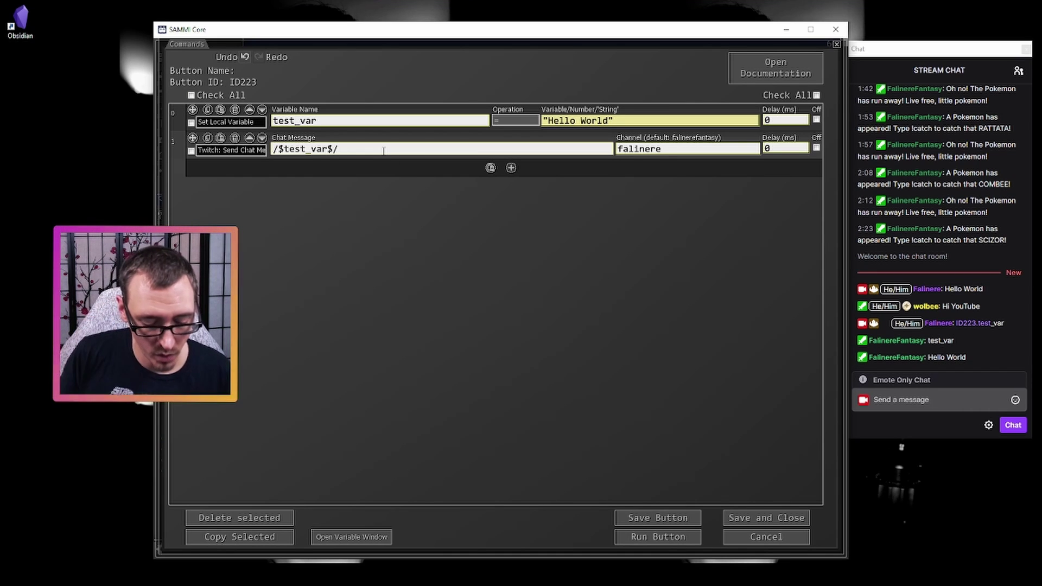
{"action": "type", "text": "test_var"}
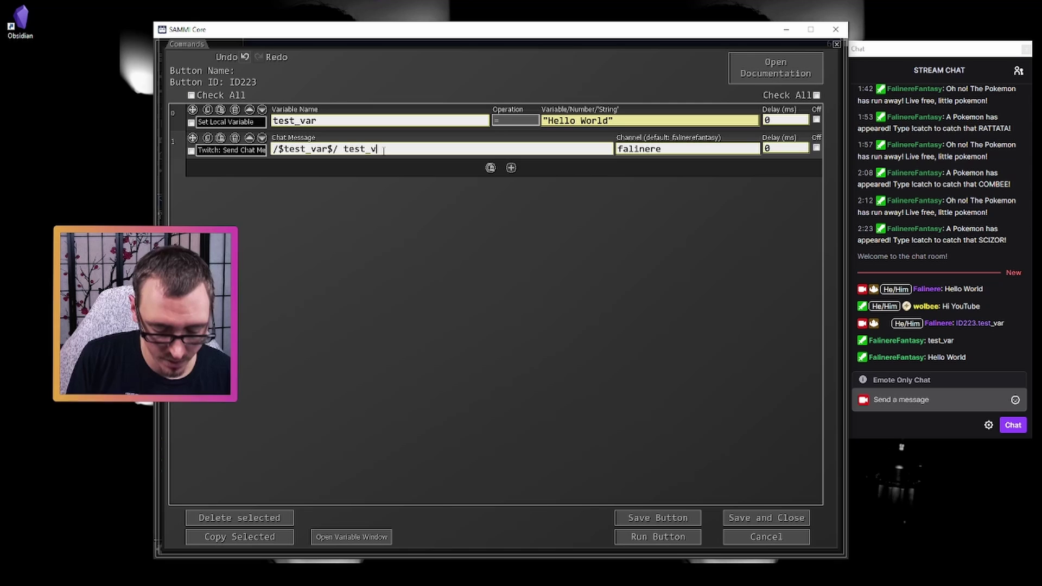
{"action": "left_click", "coordinate": [344, 149]}
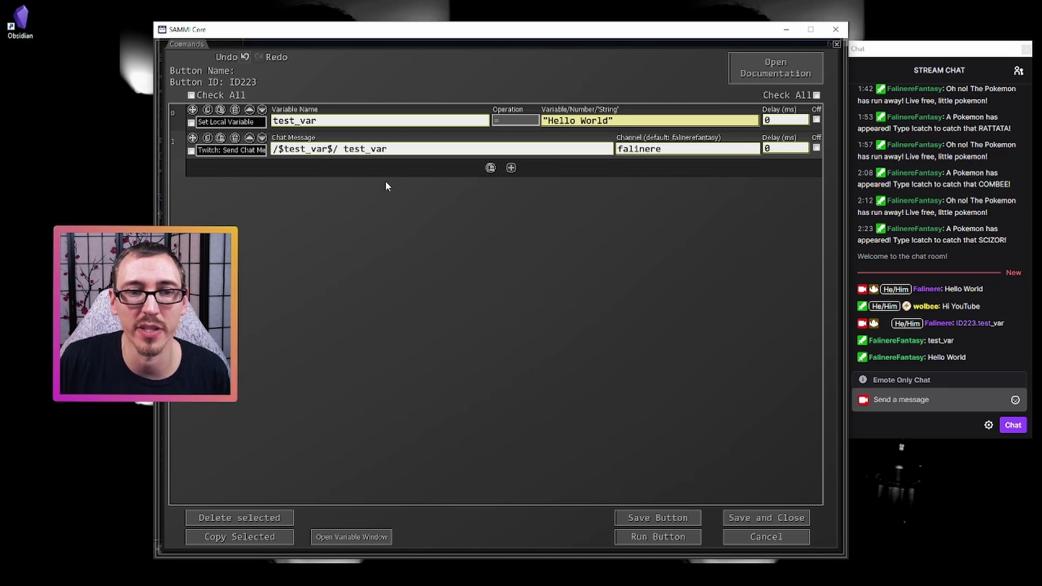
{"action": "type", "text": "/$"}
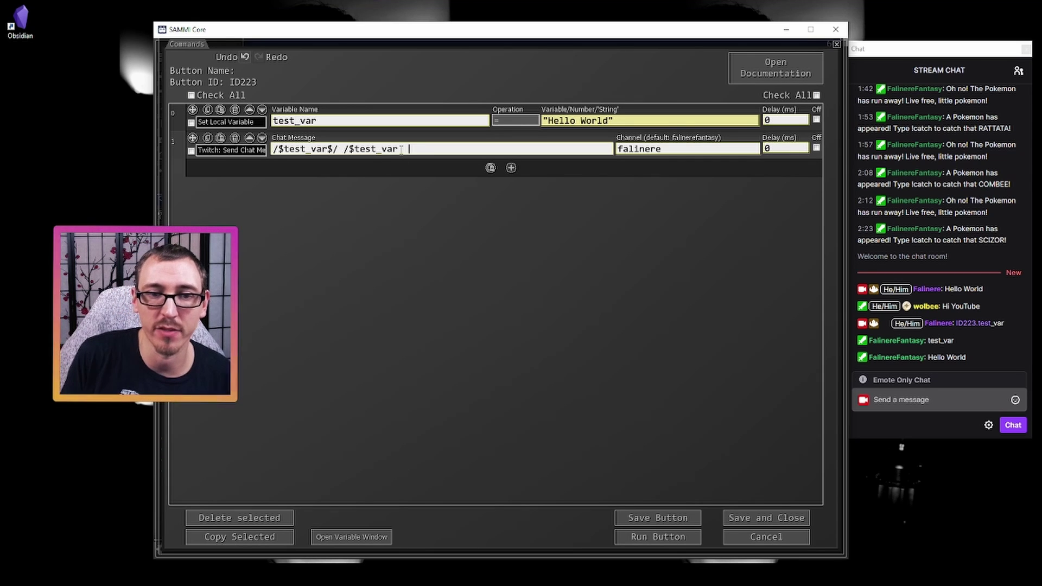
{"action": "type", "text": "/"}
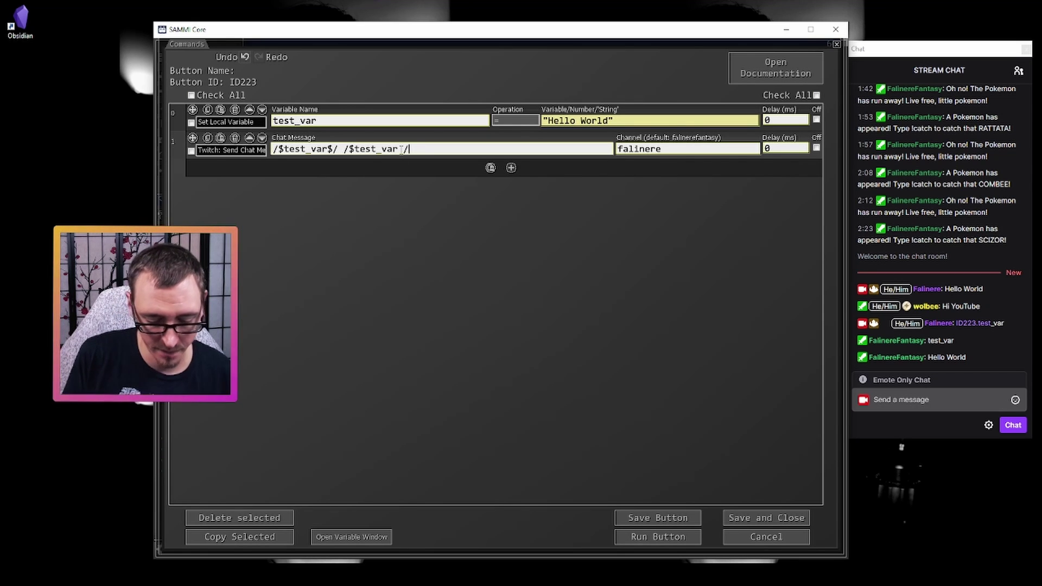
{"action": "type", "text": "$$/"}
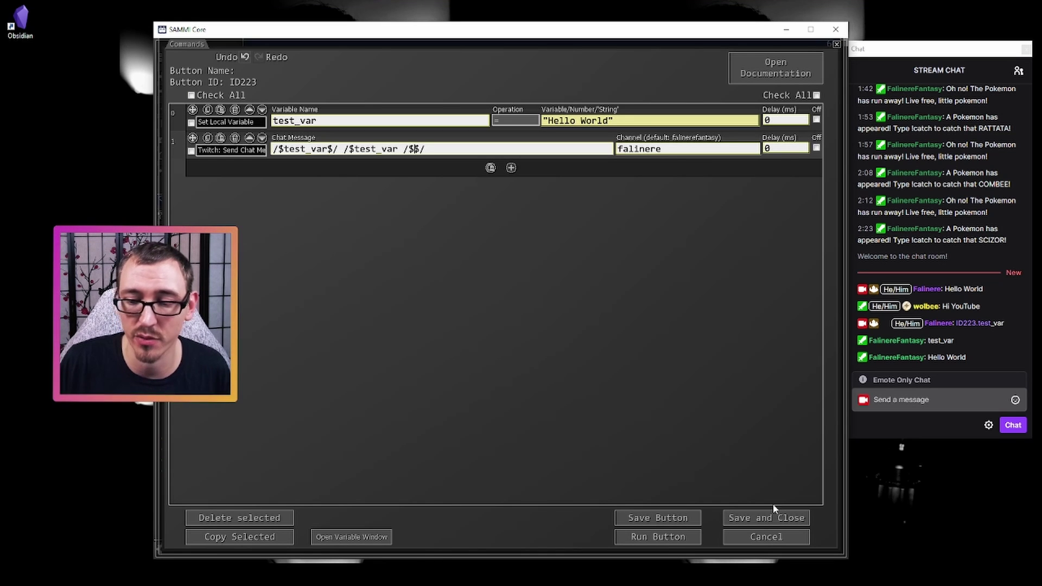
Save and close the button and its deck, and review the SAMMI settings, including automatic closing of variable wrapping.
{"action": "left_click", "coordinate": [791, 519]}
{"action": "left_click", "coordinate": [805, 62]}
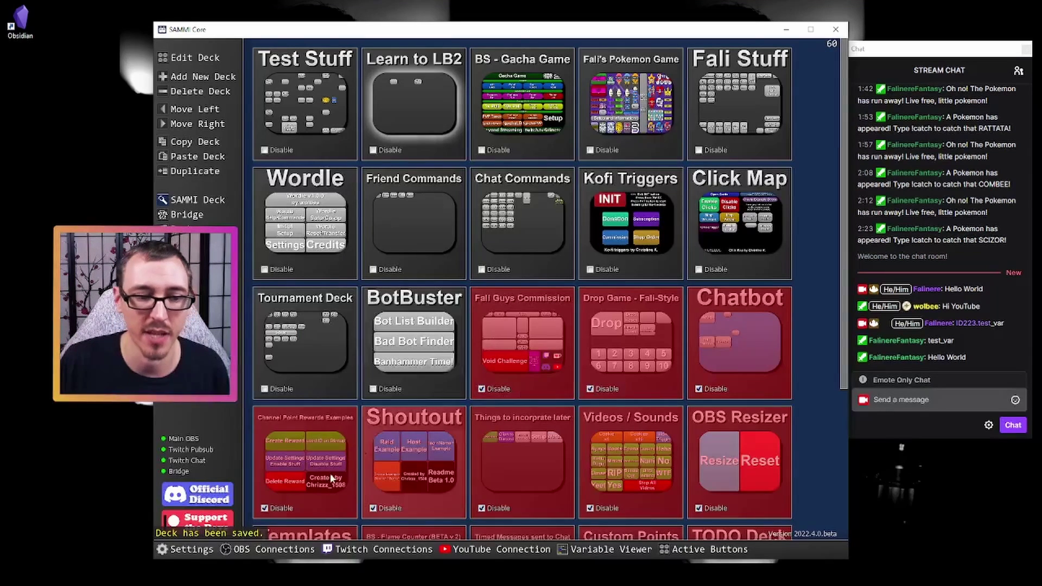
{"action": "left_click", "coordinate": [195, 550]}
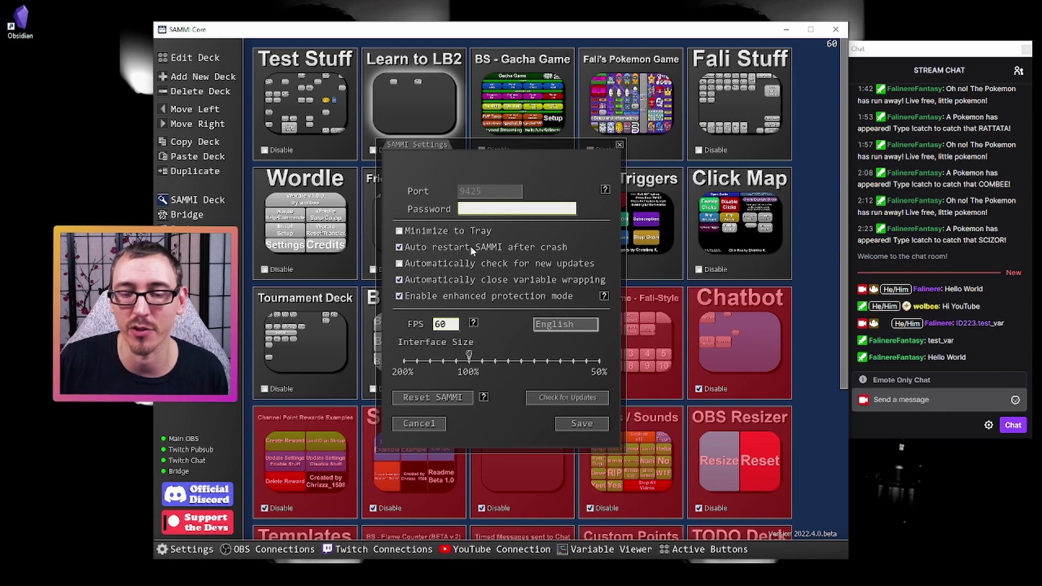
{"action": "left_click", "coordinate": [577, 424]}
Open the unnamed button in the Learn to LB2 deck and set test_var's value to (2/"Hello World").
{"action": "double_click", "coordinate": [420, 90]}
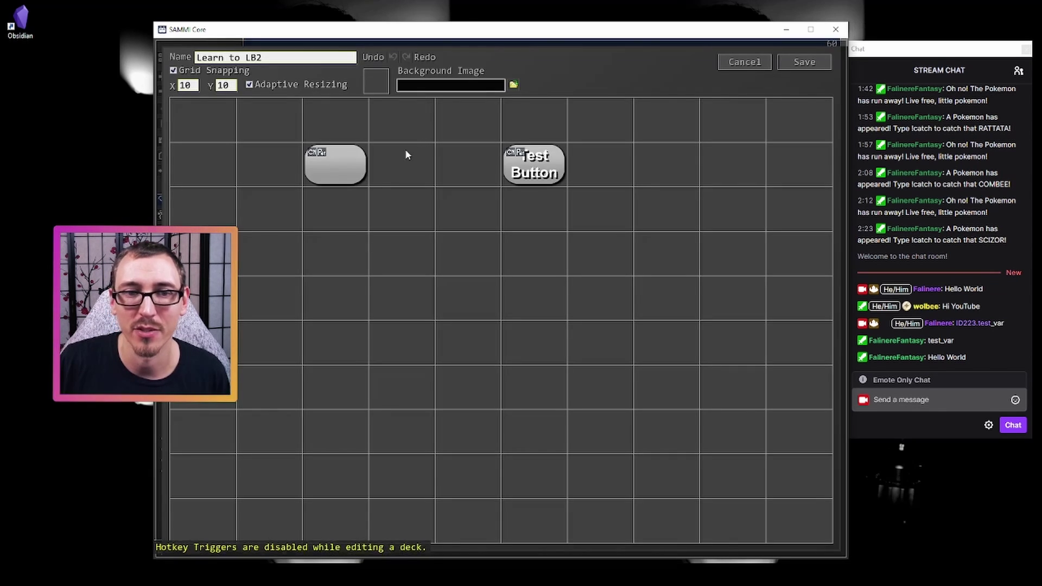
{"action": "double_click", "coordinate": [341, 162]}
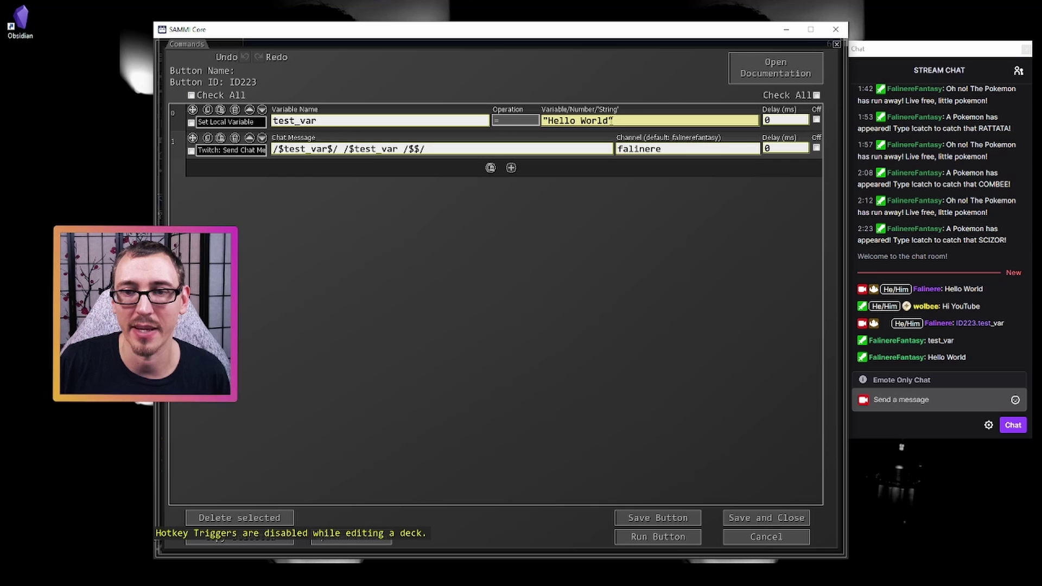
{"action": "left_click", "coordinate": [545, 120]}
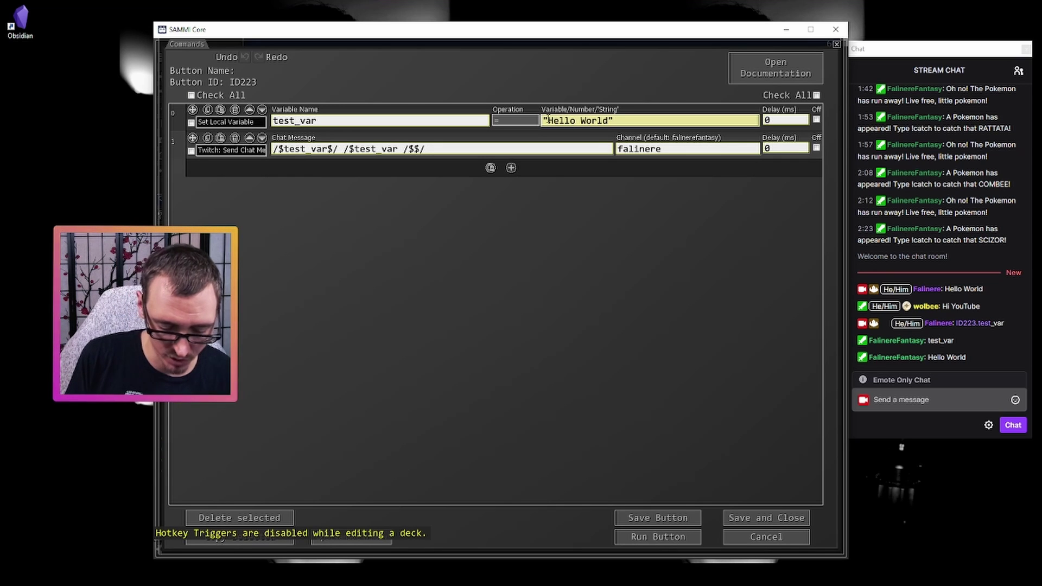
{"action": "type", "text": "("}
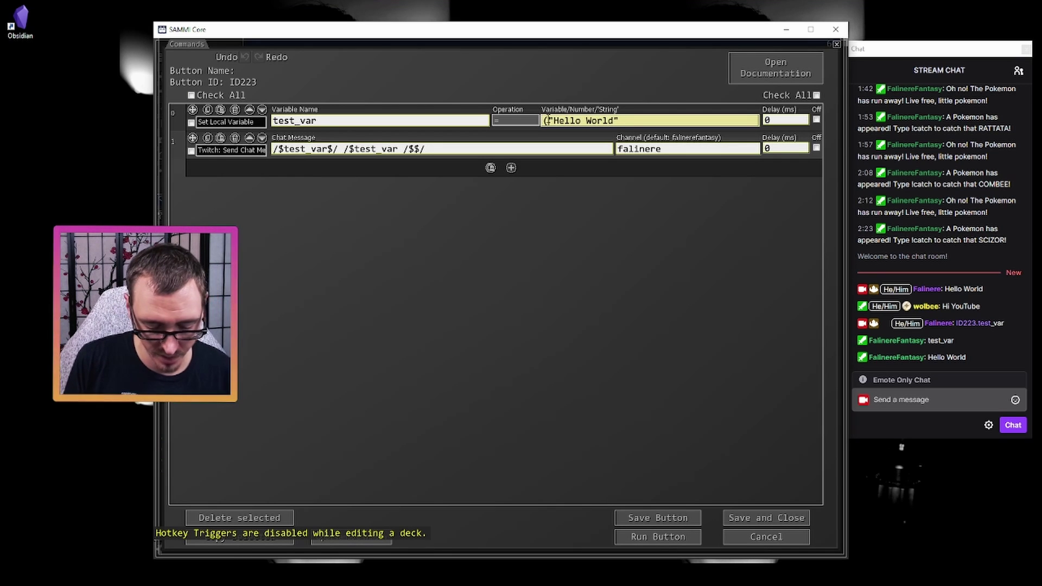
{"action": "type", "text": "2/"}
{"action": "left_click", "coordinate": [639, 121]}
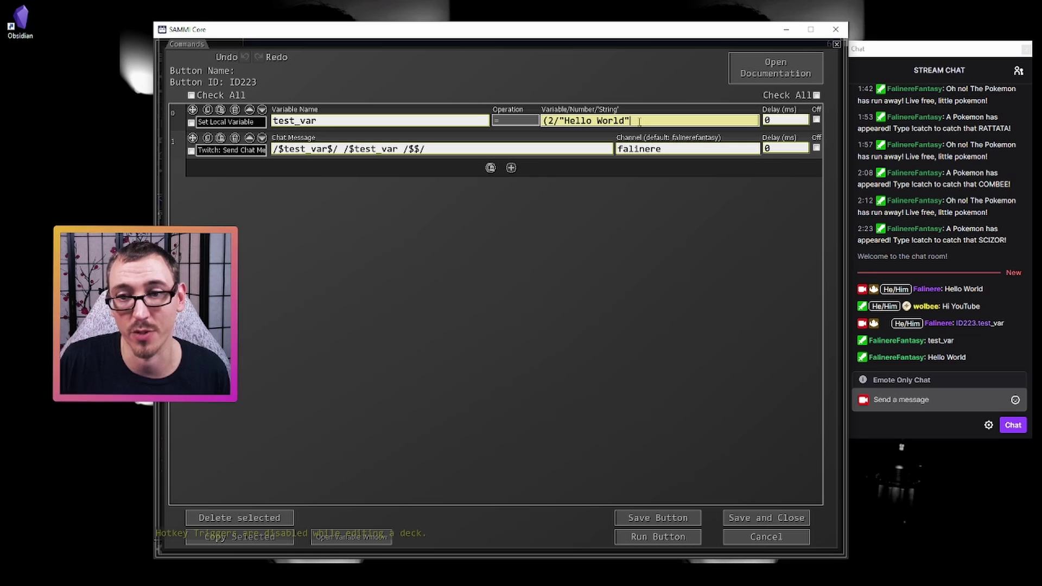
{"action": "type", "text": ")"}
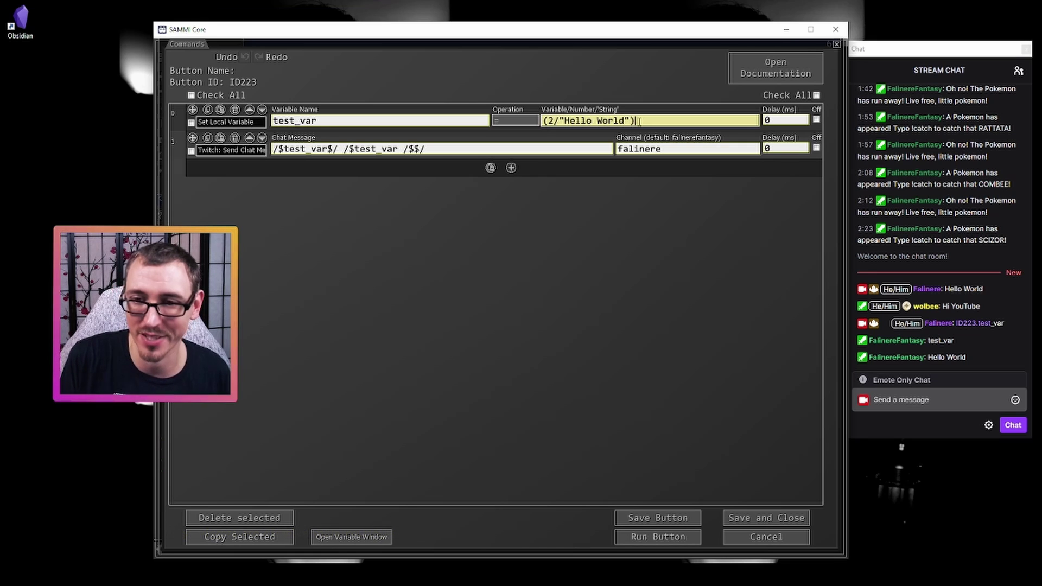
Delete the Twitch: Send Chat Message command and run the button, declining to copy the full error to the clipboard.
{"action": "left_click", "coordinate": [236, 139]}
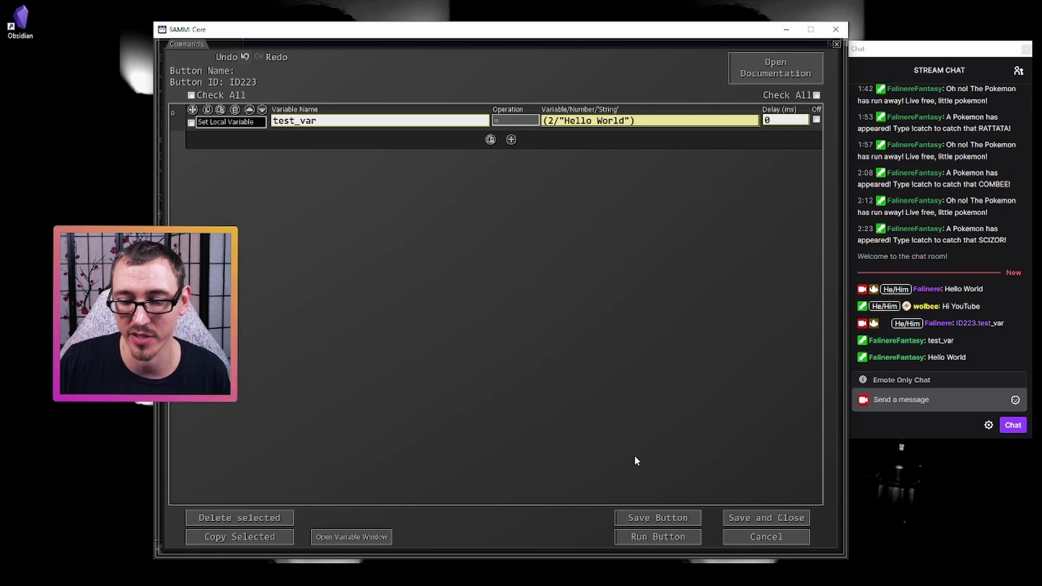
{"action": "left_click", "coordinate": [655, 537]}
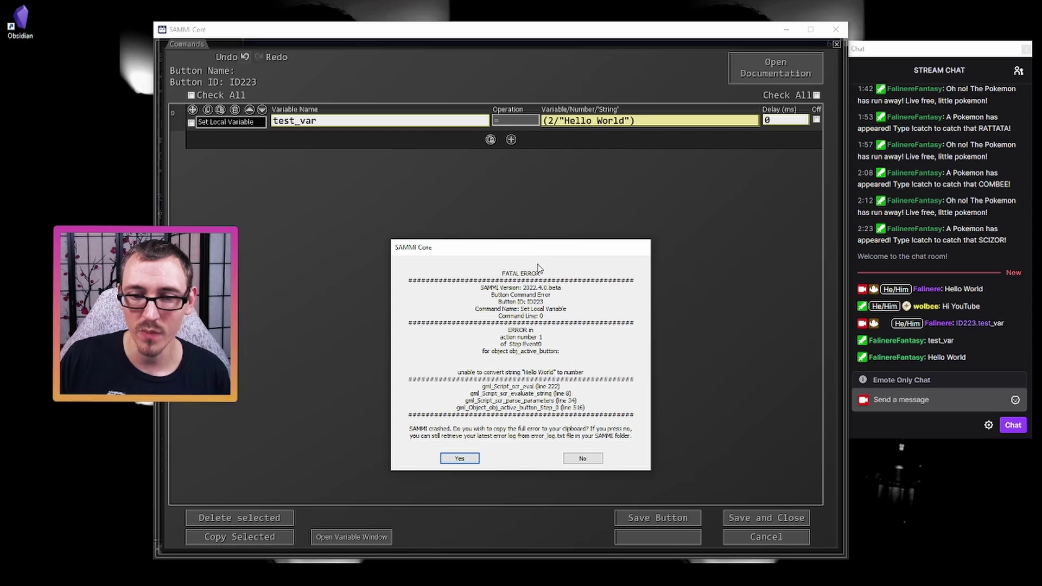
{"action": "left_click_drag", "start_coordinate": [534, 248], "coordinate": [529, 168]}
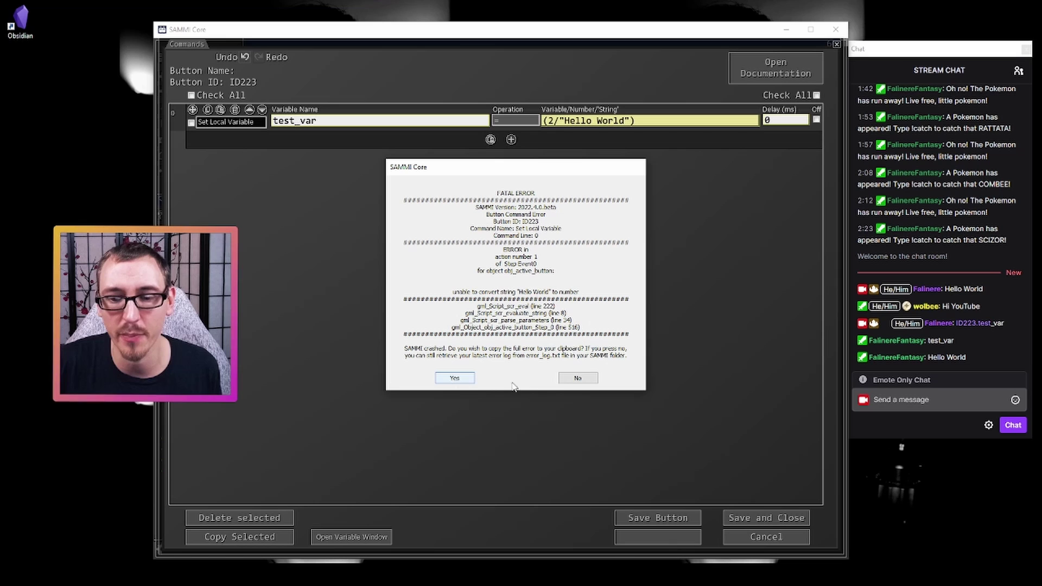
{"action": "left_click", "coordinate": [585, 380]}
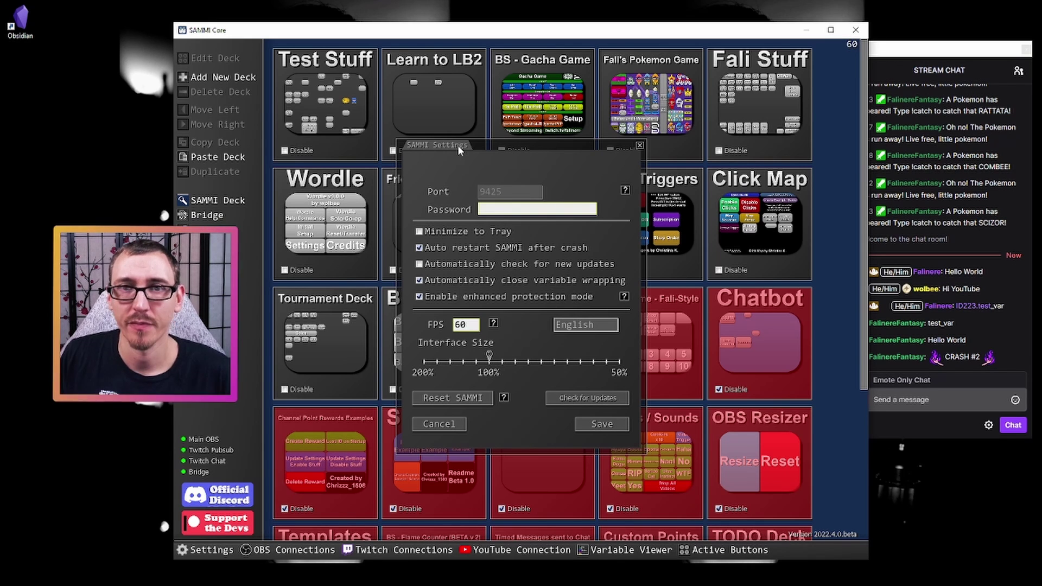
Set the interface language to Deutsch, save the settings and restart SAMMI Core.
{"action": "left_click", "coordinate": [602, 327]}
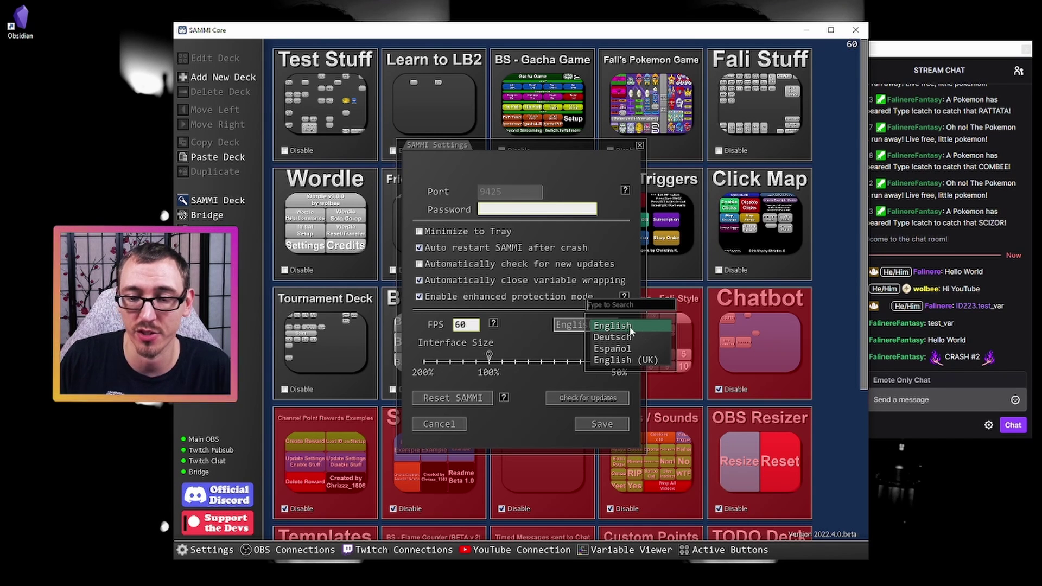
{"action": "left_click", "coordinate": [616, 338]}
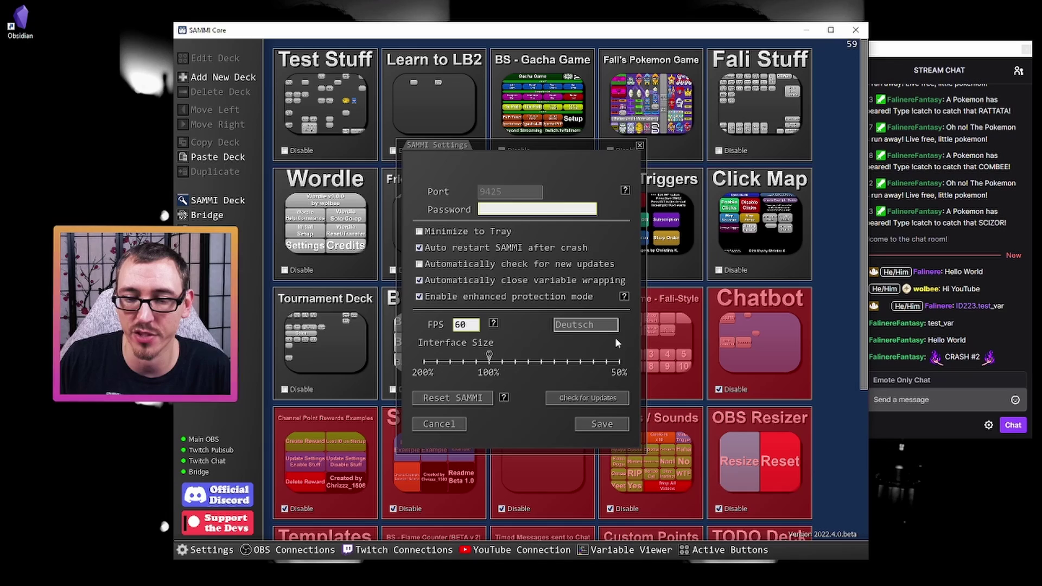
{"action": "left_click", "coordinate": [600, 425]}
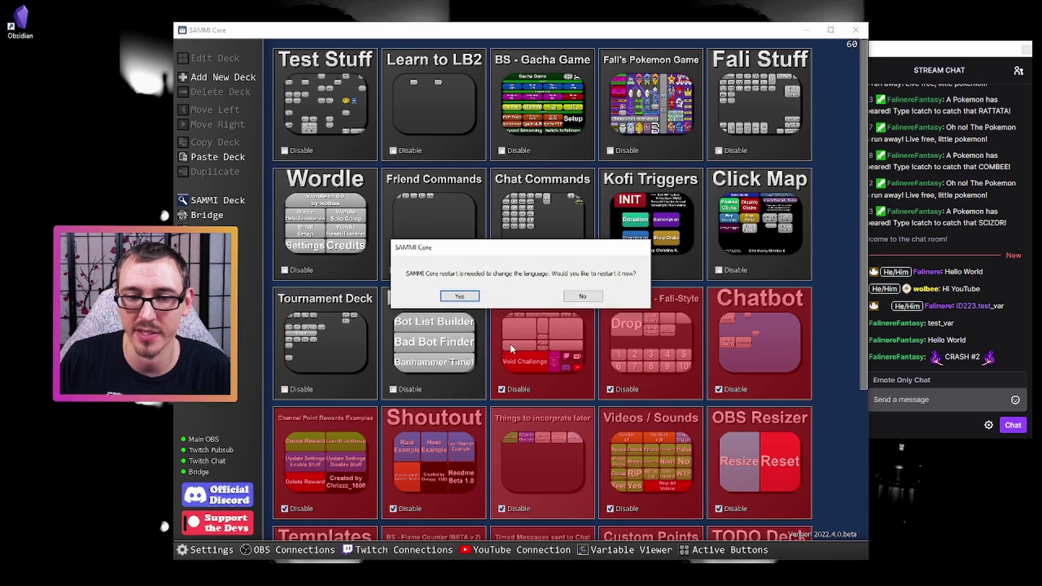
{"action": "left_click", "coordinate": [459, 298]}
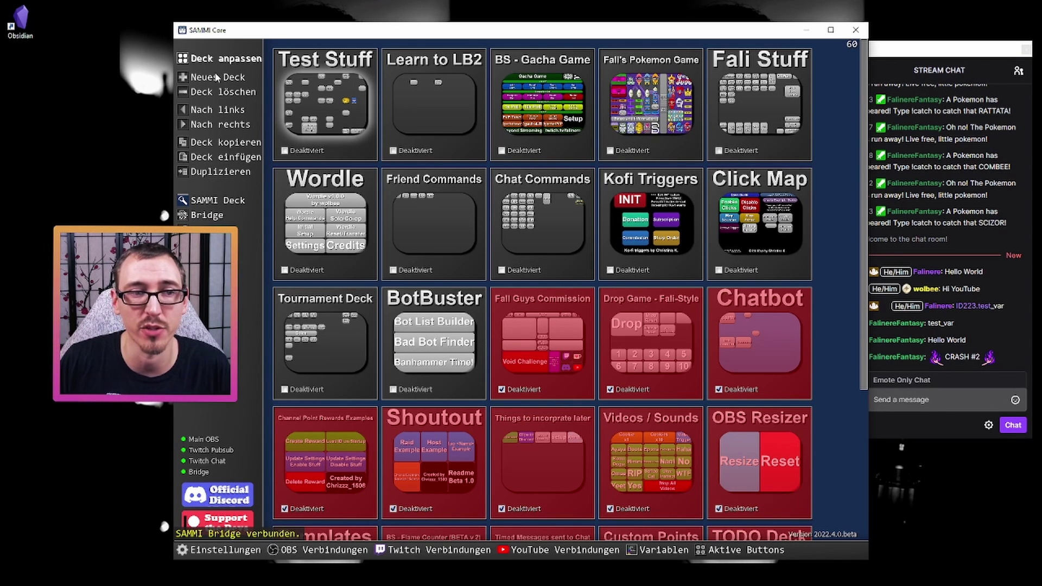
Examine the translated editor of the unnamed Learn to LB2 button and its OBS Befehle and Nummern, Texte & Variablen command lists.
{"action": "left_click", "coordinate": [443, 99]}
{"action": "double_click", "coordinate": [374, 155]}
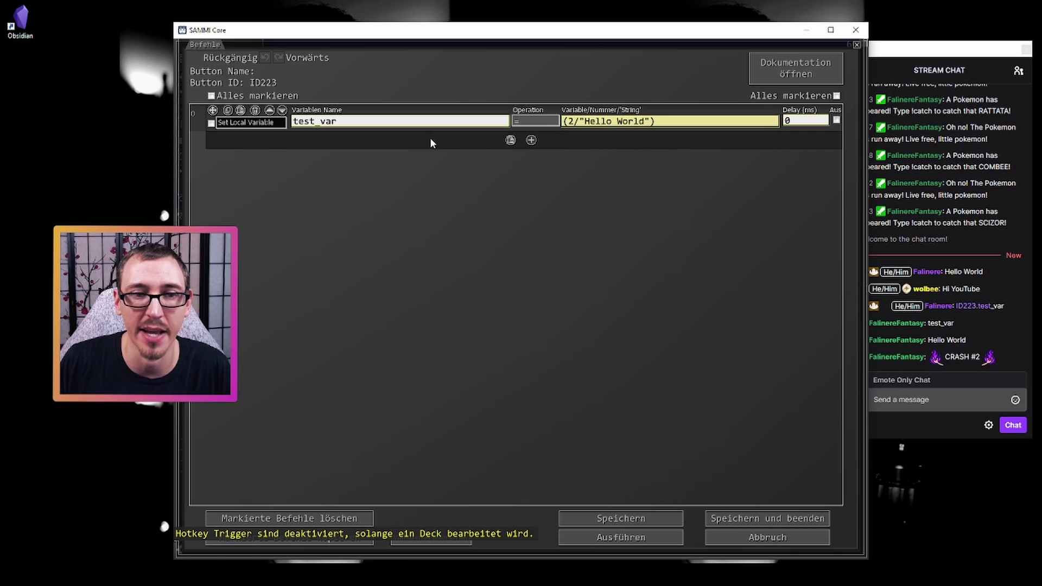
{"action": "left_click", "coordinate": [531, 140]}
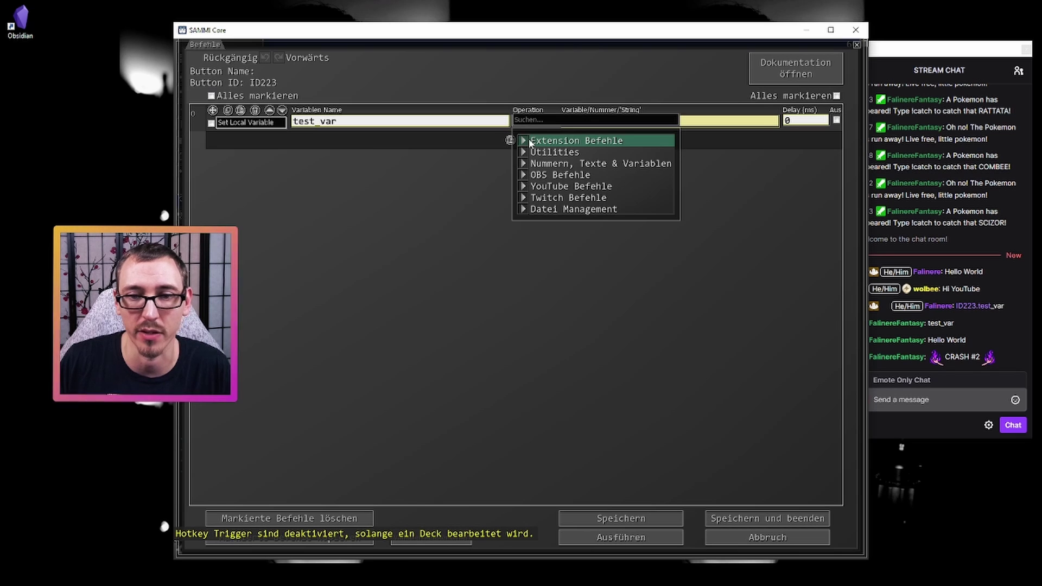
{"action": "left_click", "coordinate": [597, 174]}
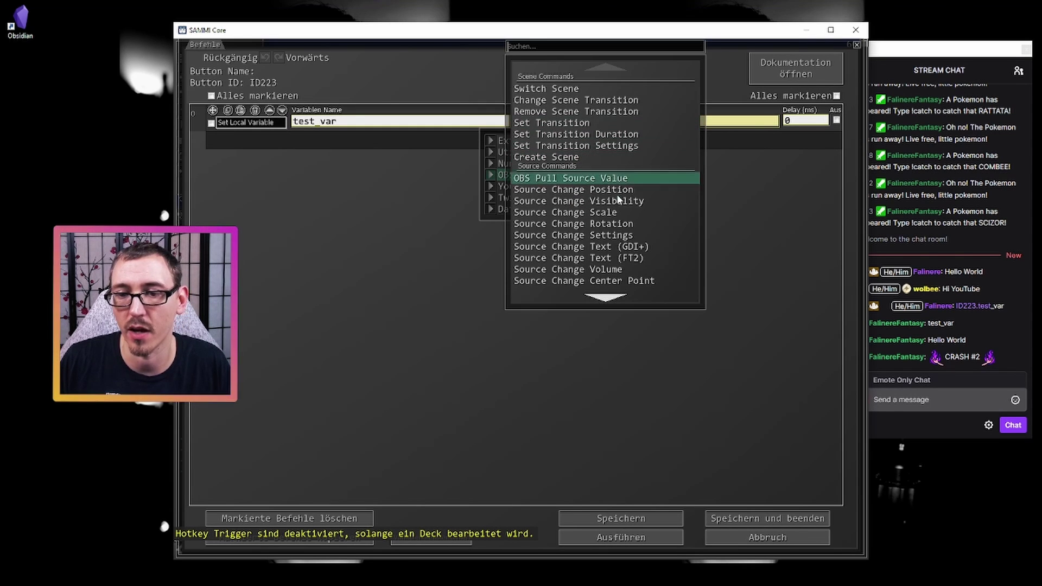
{"action": "left_click", "coordinate": [742, 239]}
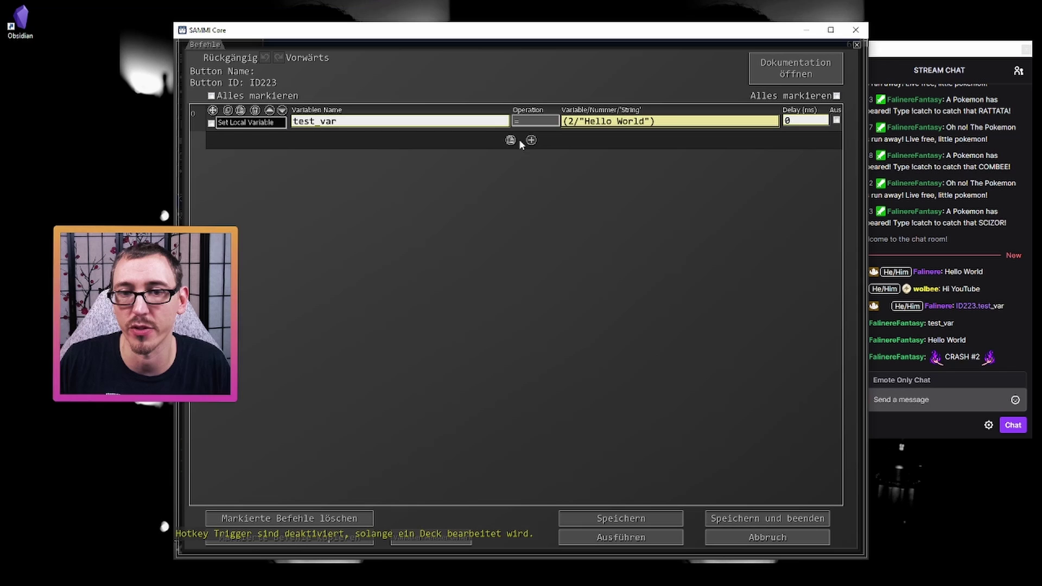
{"action": "left_click", "coordinate": [531, 140]}
{"action": "left_click", "coordinate": [524, 159]}
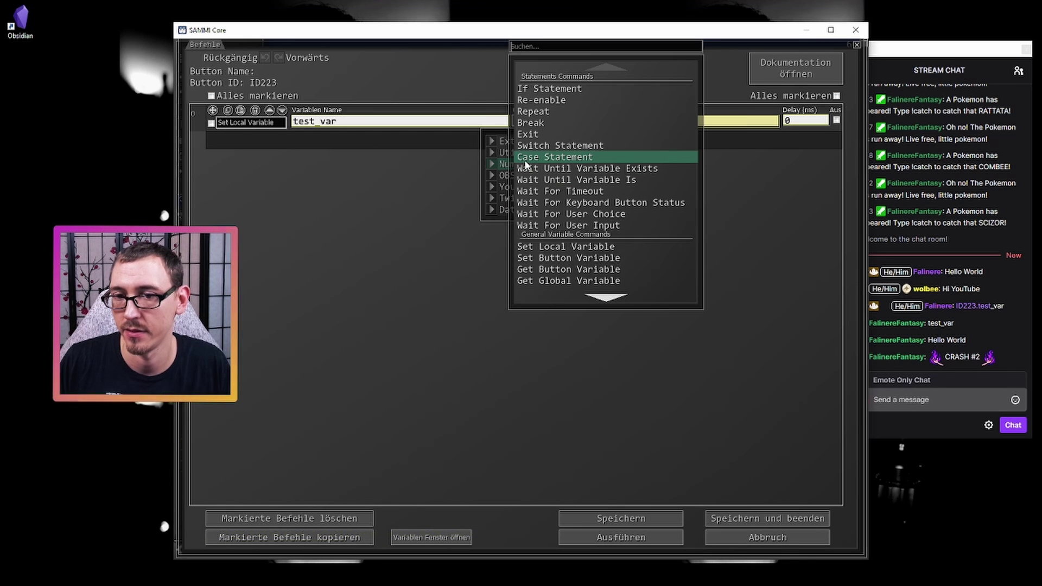
{"action": "scroll", "coordinate": [604, 255], "scroll_direction": "down", "scroll_amount": 2}
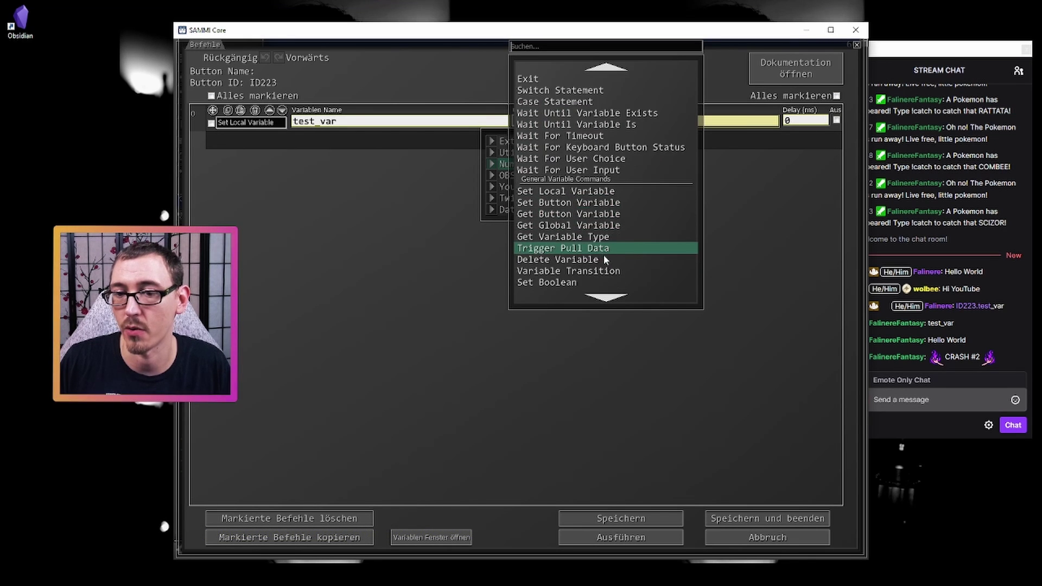
{"action": "scroll", "coordinate": [605, 253], "scroll_direction": "down", "scroll_amount": 5}
{"action": "scroll", "coordinate": [607, 244], "scroll_direction": "up", "scroll_amount": 7}
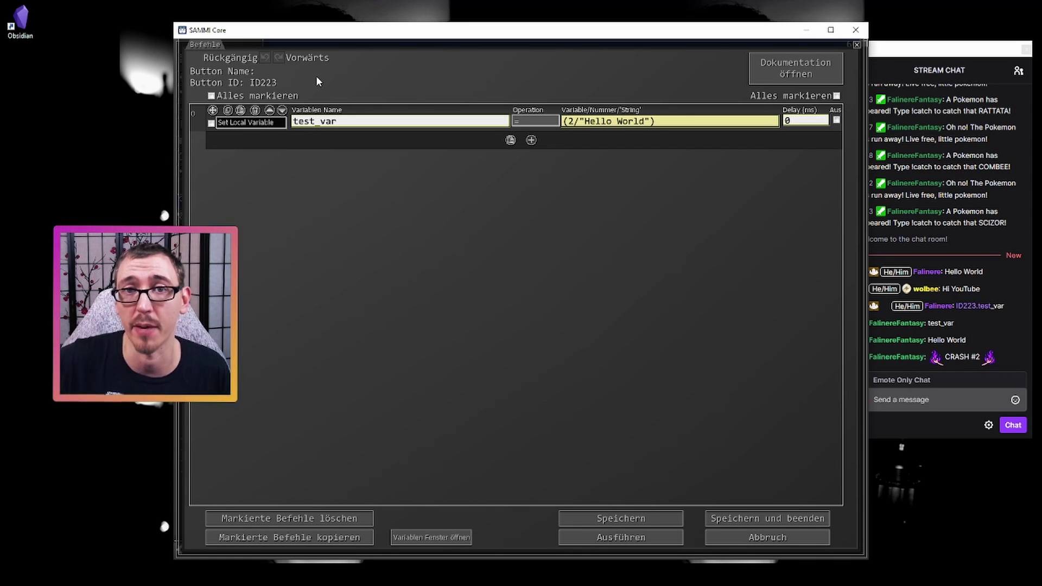
{"action": "key", "text": "Escape"}
Switch the interface language back to English, save the settings and restart SAMMI Core.
{"action": "left_click", "coordinate": [222, 549]}
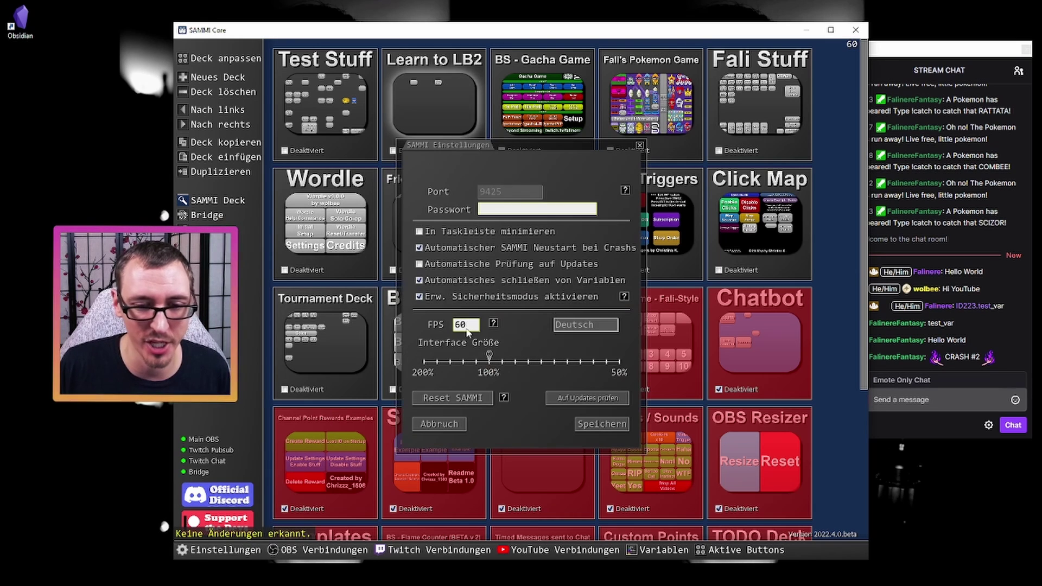
{"action": "left_click", "coordinate": [566, 325]}
{"action": "left_click", "coordinate": [610, 343]}
{"action": "left_click", "coordinate": [588, 320]}
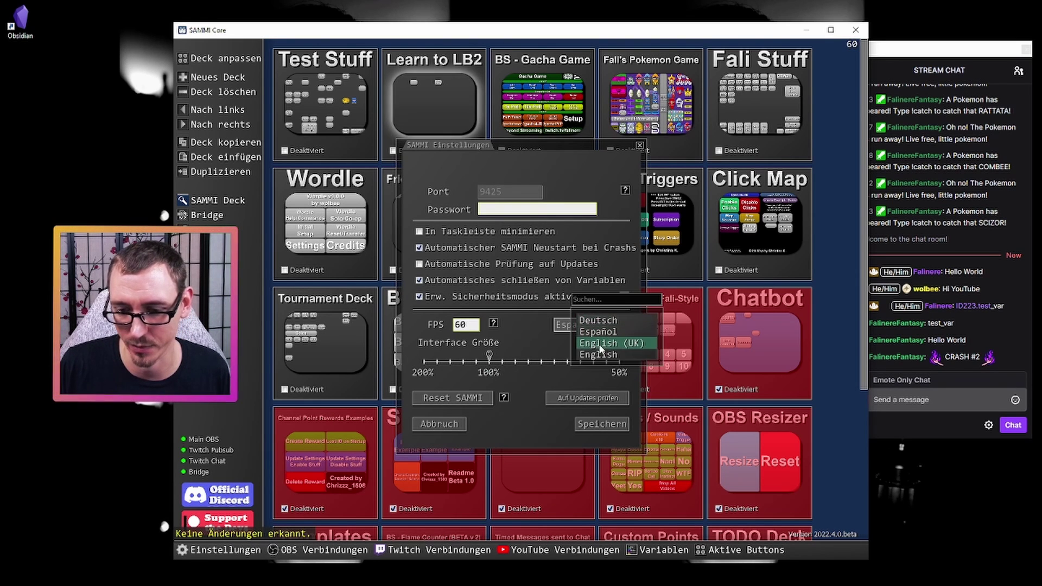
{"action": "left_click", "coordinate": [616, 349]}
{"action": "left_click", "coordinate": [599, 423]}
{"action": "left_click", "coordinate": [470, 297]}
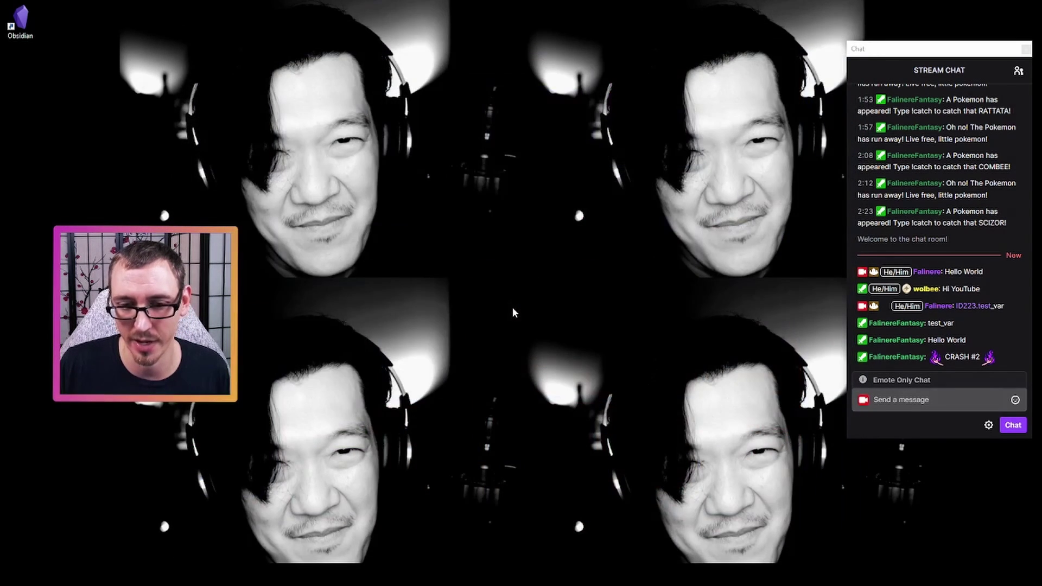